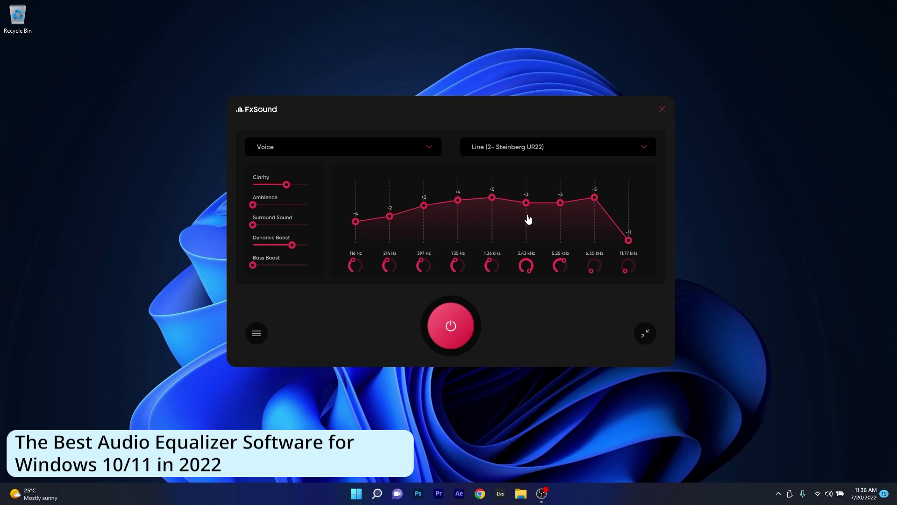
left_click_drag(528, 219, 510, 232)
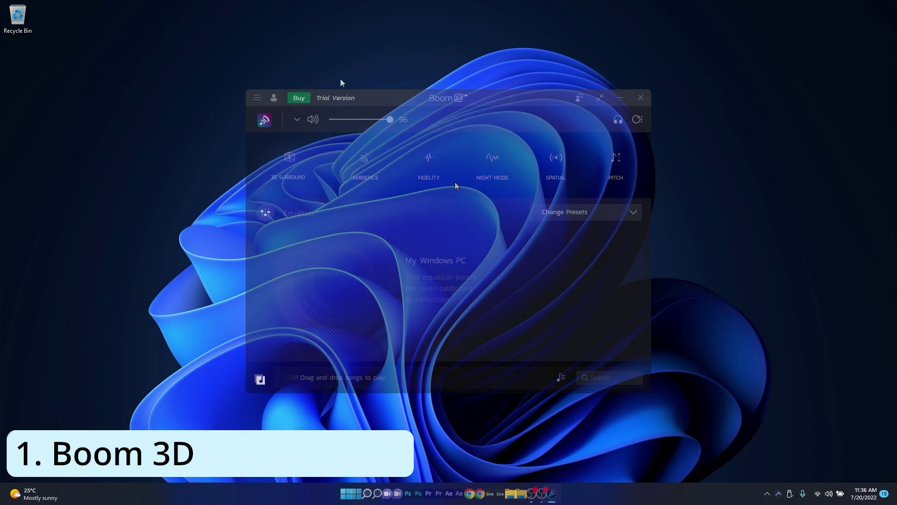
- In Boom 3D, play ambient.wav from the All Songs playlist briefly and pause it
left_click(262, 379)
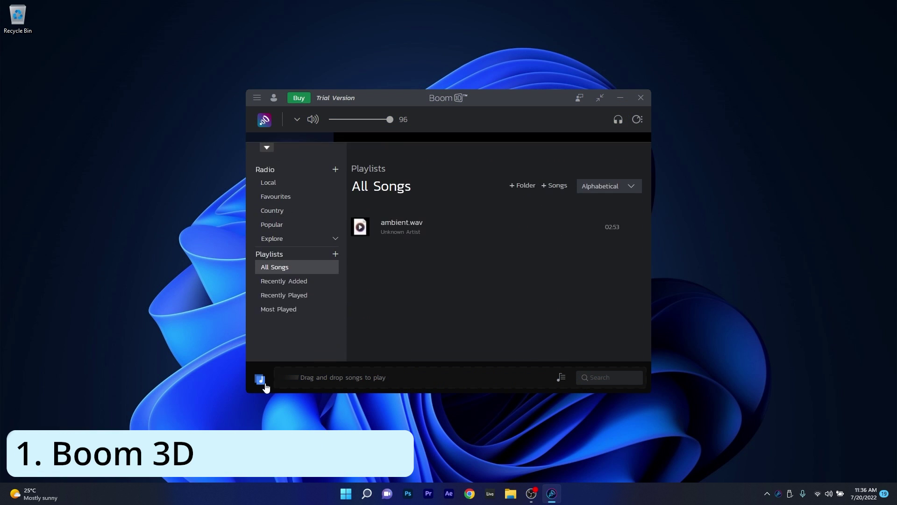
double_click(524, 217)
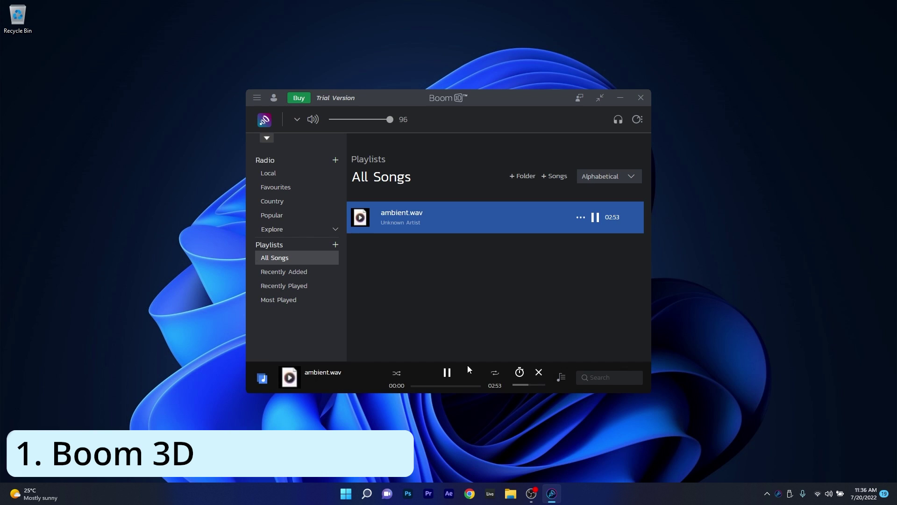
left_click(447, 372)
- Return to the effects view, turn on the equalizer and browse its list of presets
left_click(263, 378)
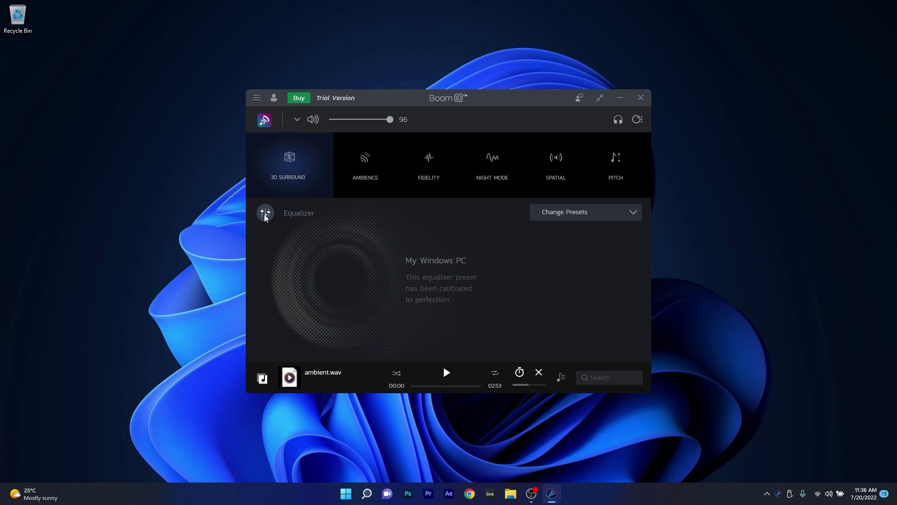
left_click(594, 223)
scroll(565, 294, "down", 1)
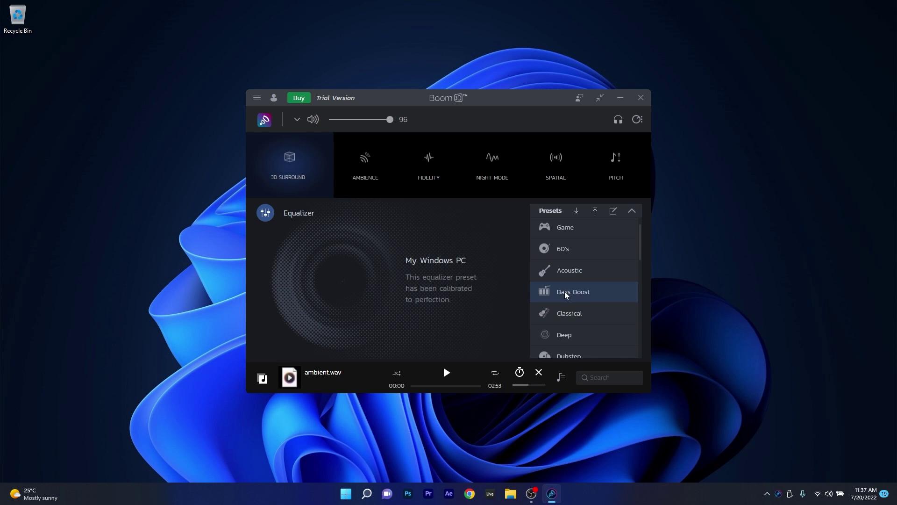
scroll(566, 294, "down", 13)
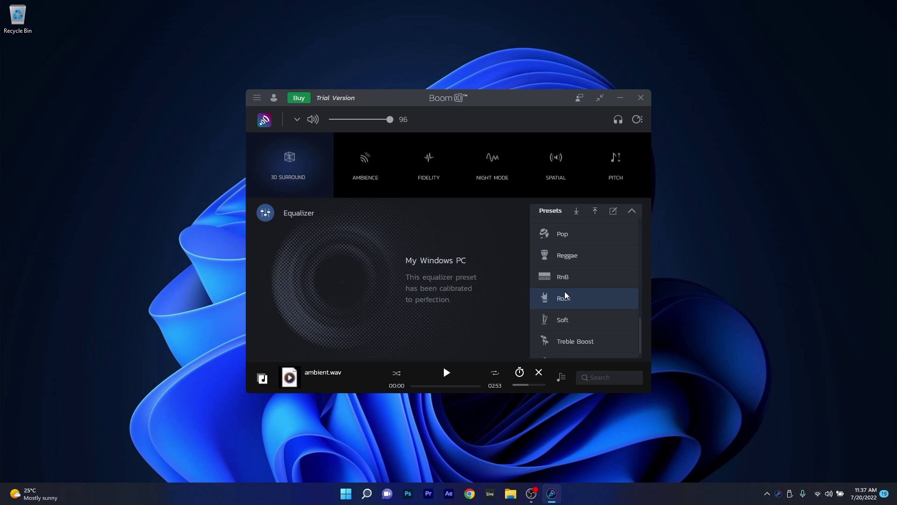
scroll(566, 294, "up", 8)
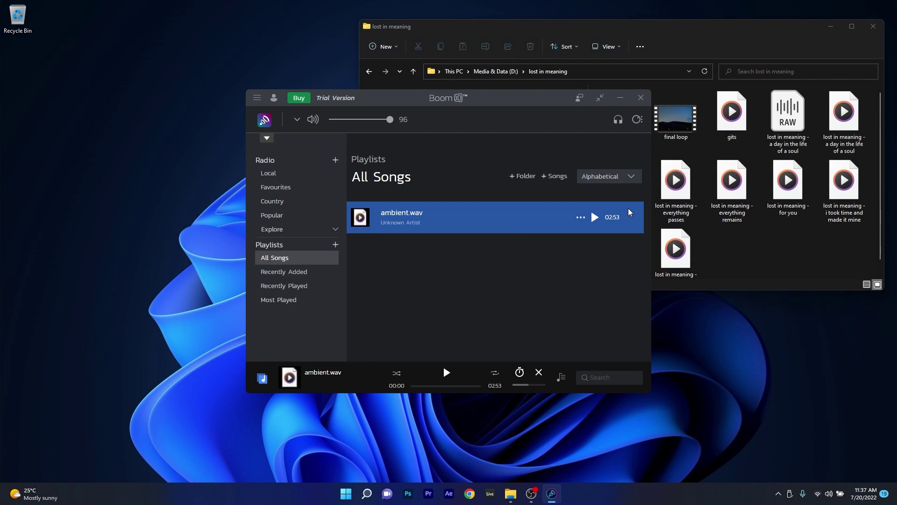
- Add "lost in meaning - everything remains.wav" from the lost in meaning folder to the All Songs playlist and play it
left_click_drag(732, 185, 500, 276)
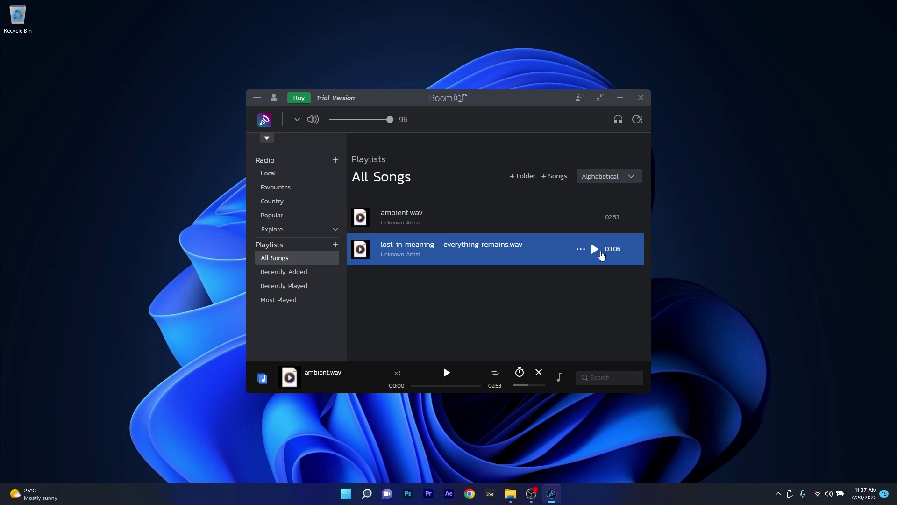
left_click(601, 253)
left_click(297, 118)
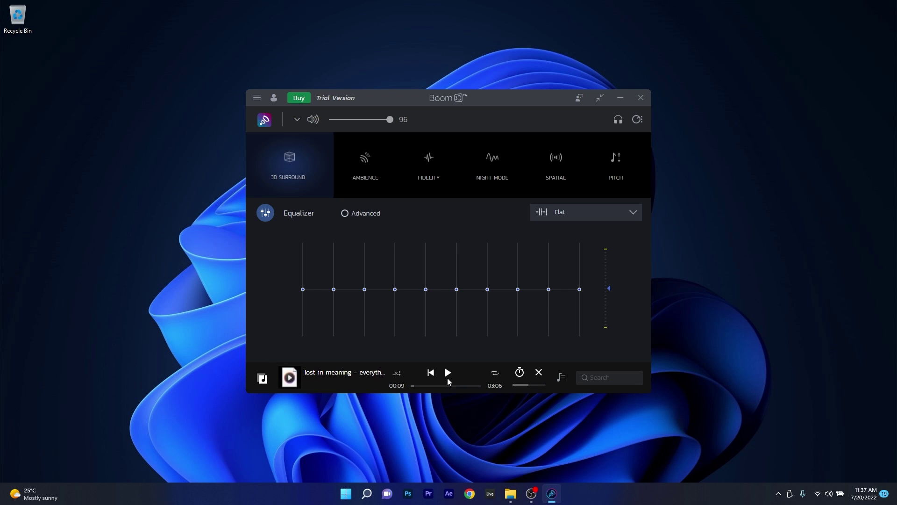
- Try out the 3D Surround, Ambience and Pitch sound effects
left_click(290, 157)
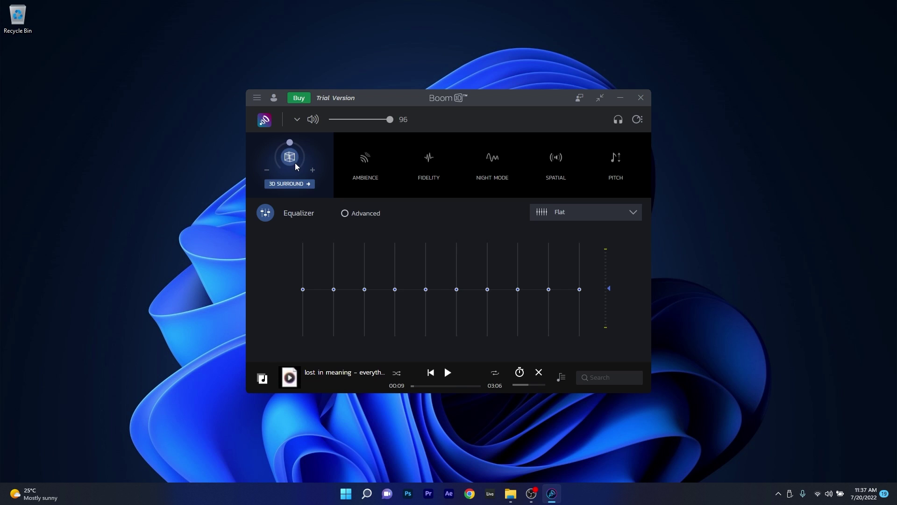
left_click(370, 170)
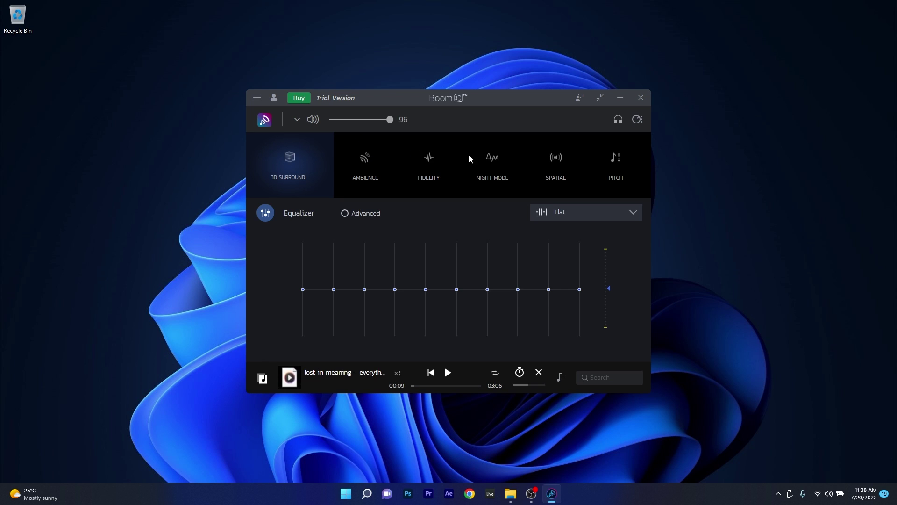
mouse_move(493, 159)
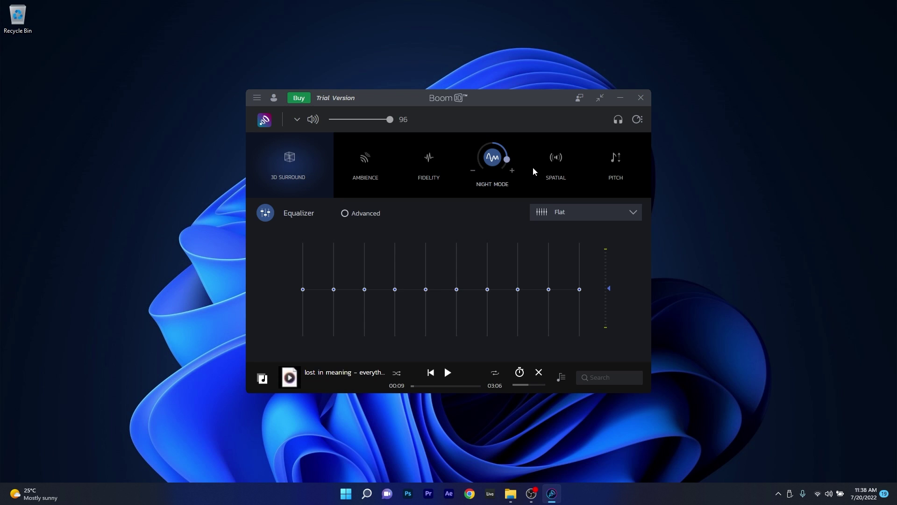
mouse_move(557, 152)
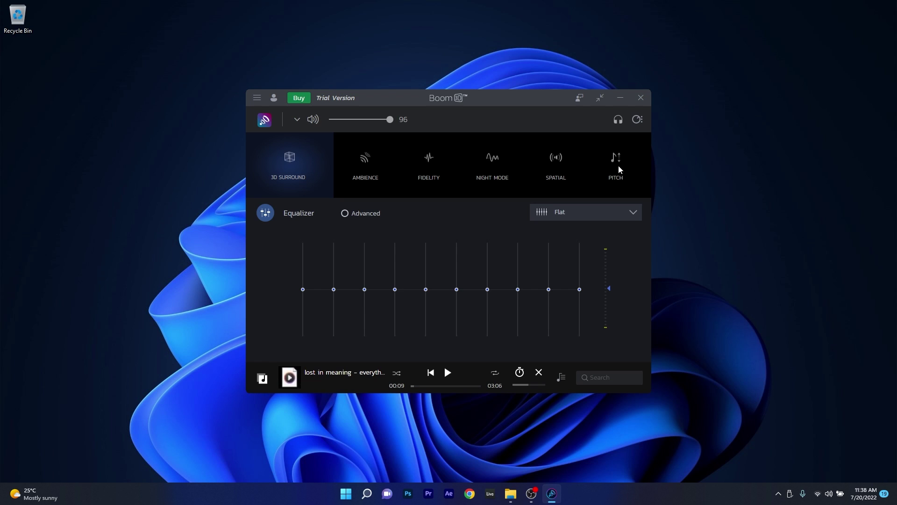
left_click_drag(616, 138, 632, 164)
- Nudge the equalizer's overall gain slider, and toggle the Advanced band layout on and back off
mouse_move(612, 288)
left_mouse_down()
mouse_move(615, 259)
mouse_move(614, 287)
left_mouse_up()
left_click(345, 213)
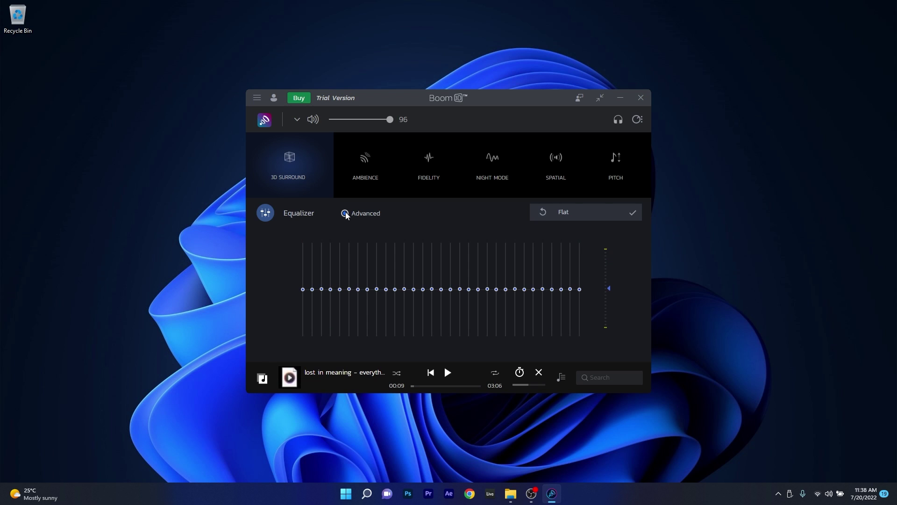
left_click(345, 214)
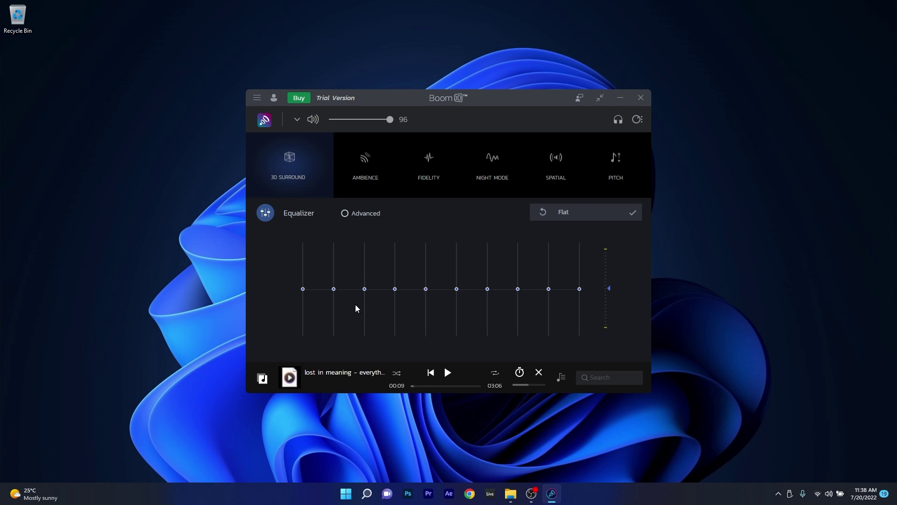
- Shape a custom equalizer curve by raising the third and seventh bands and lowering the fourth and ninth bands
left_click_drag(365, 289, 372, 257)
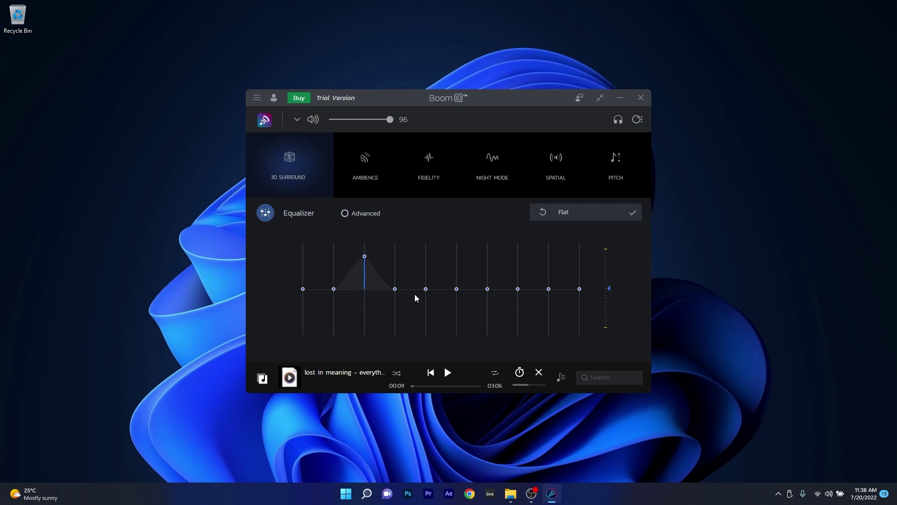
left_click_drag(395, 289, 395, 308)
left_click_drag(487, 290, 488, 259)
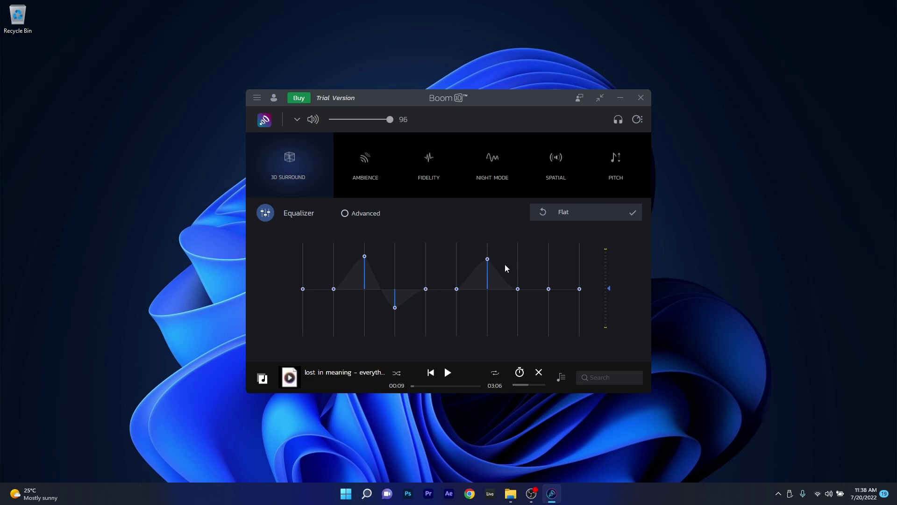
left_click_drag(549, 290, 550, 302)
- Replace the custom curve by trying ready-made equalizer presets from the presets list
left_click(585, 212)
scroll(575, 264, "down", 2)
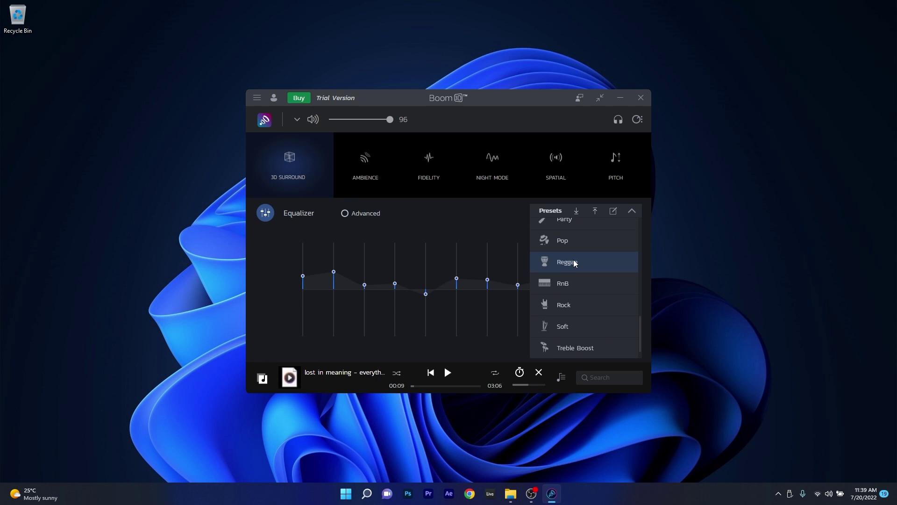
scroll(568, 279, "down", 1)
left_click(567, 279)
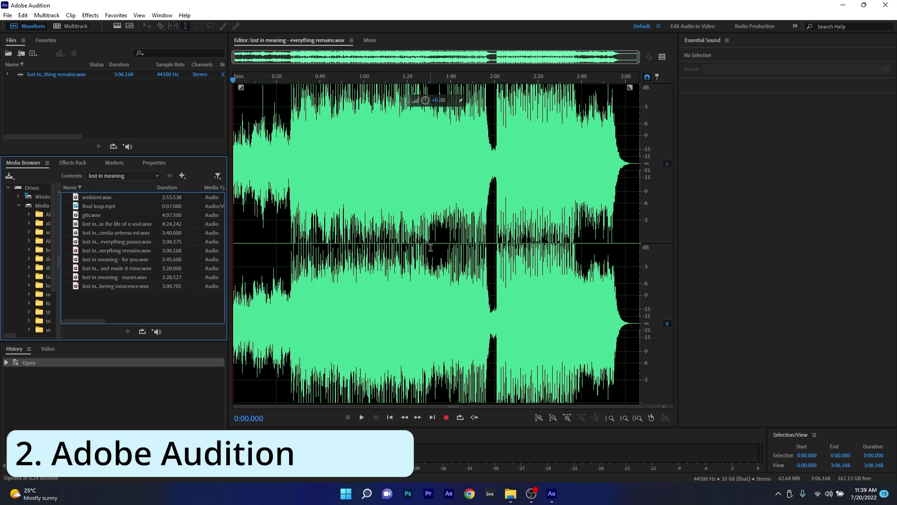
- Switch to Adobe Audition, play "lost in meaning - everything remains.wav" from 1:38.118 and pause it
left_click(367, 199)
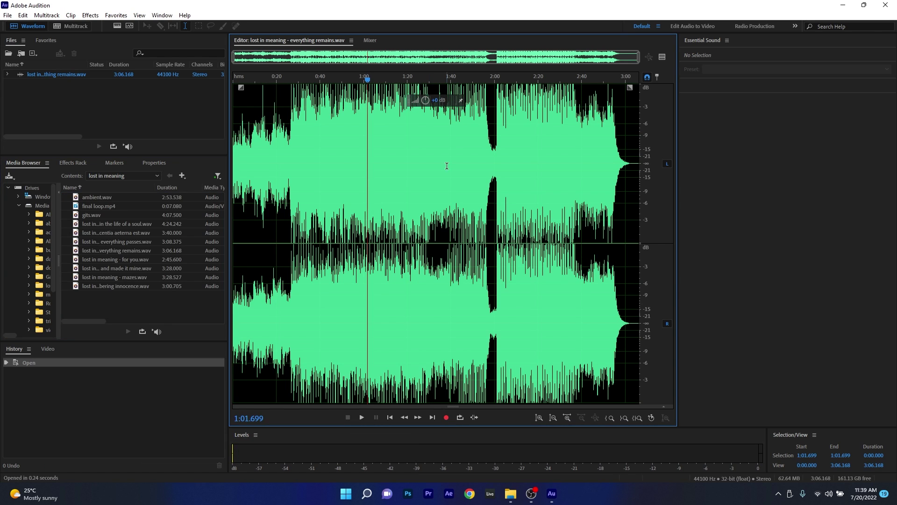
left_click(447, 165)
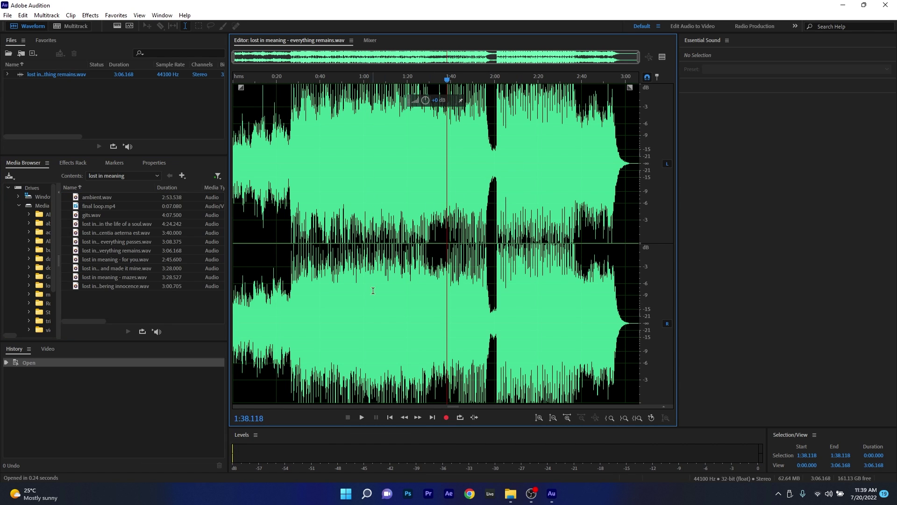
left_click(361, 416)
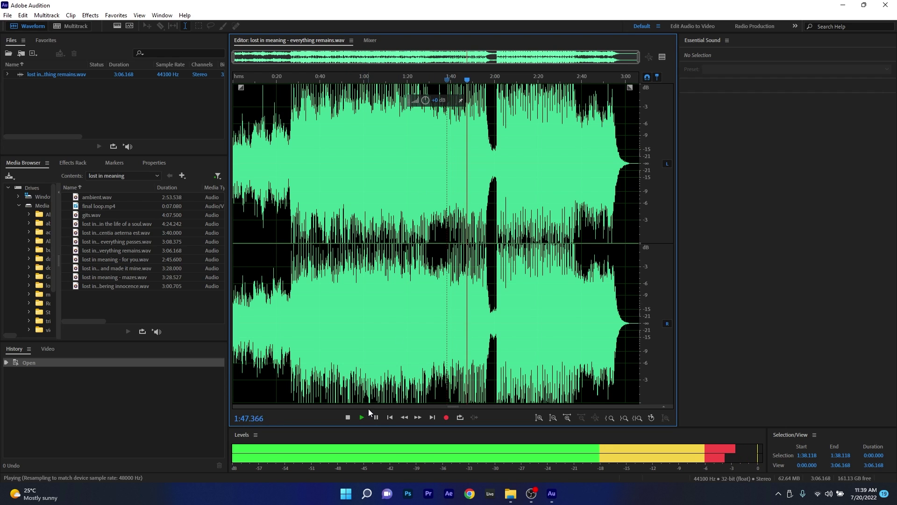
left_click(377, 419)
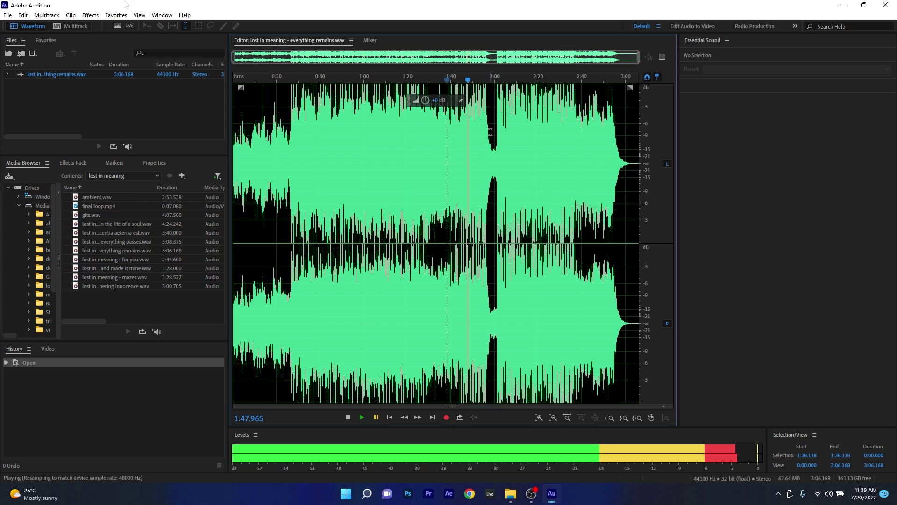
- In the Parametric Equalizer effect, set band 2 to about 482 Hz and 8.7 dB, band 4 to about 2355 Hz and -9.3 dB, and raise band 5
left_click(90, 17)
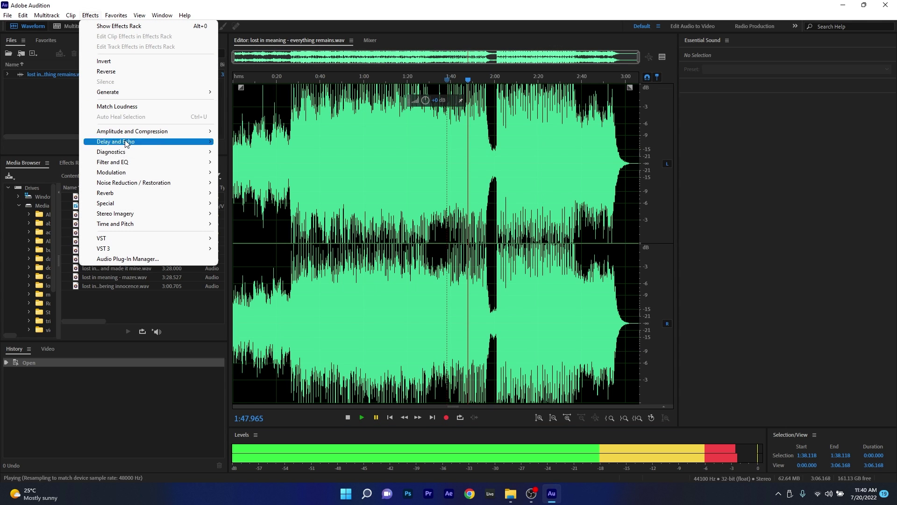
mouse_move(143, 160)
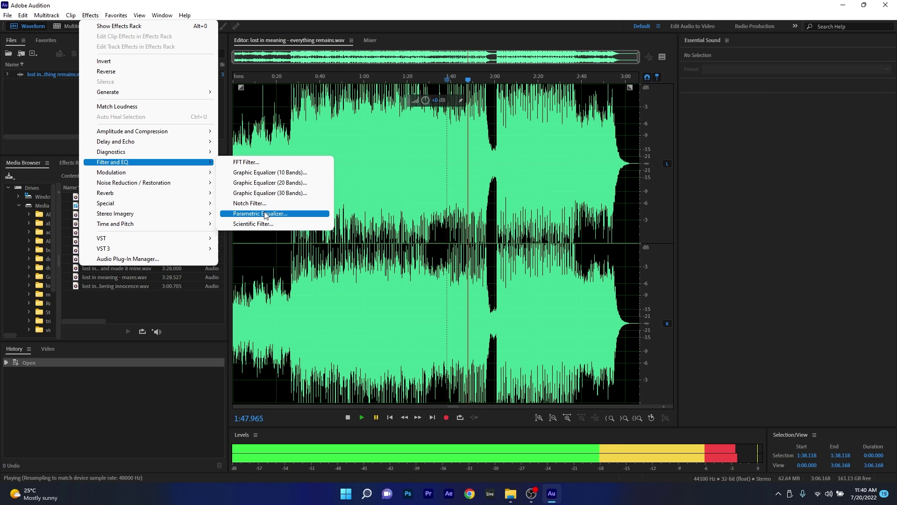
left_click(265, 215)
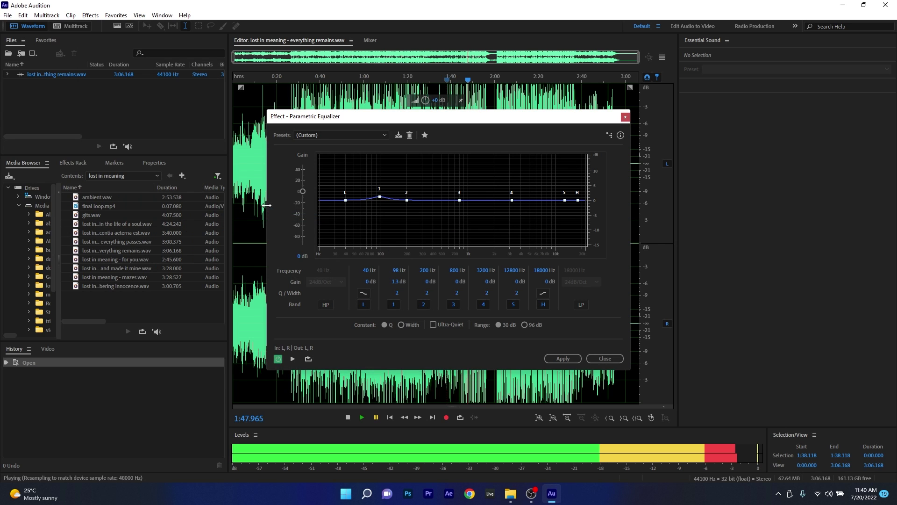
left_click_drag(406, 200, 441, 174)
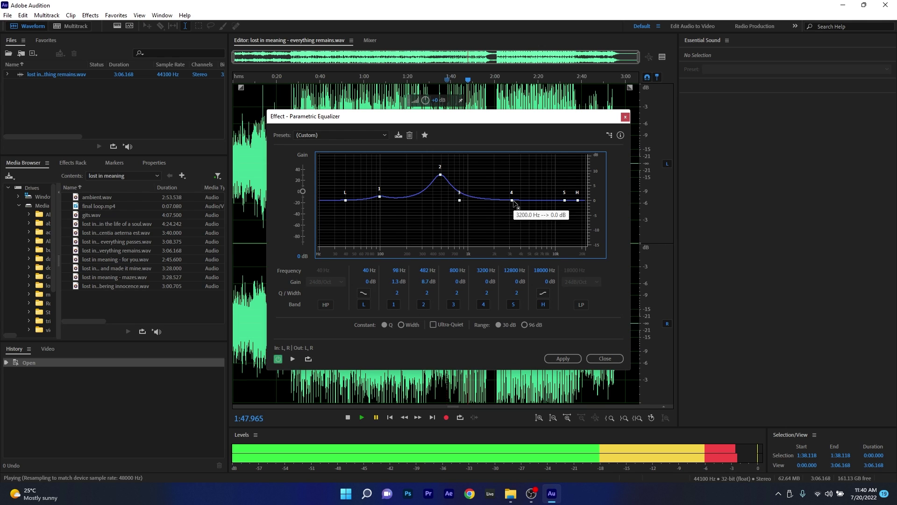
left_click_drag(512, 200, 501, 228)
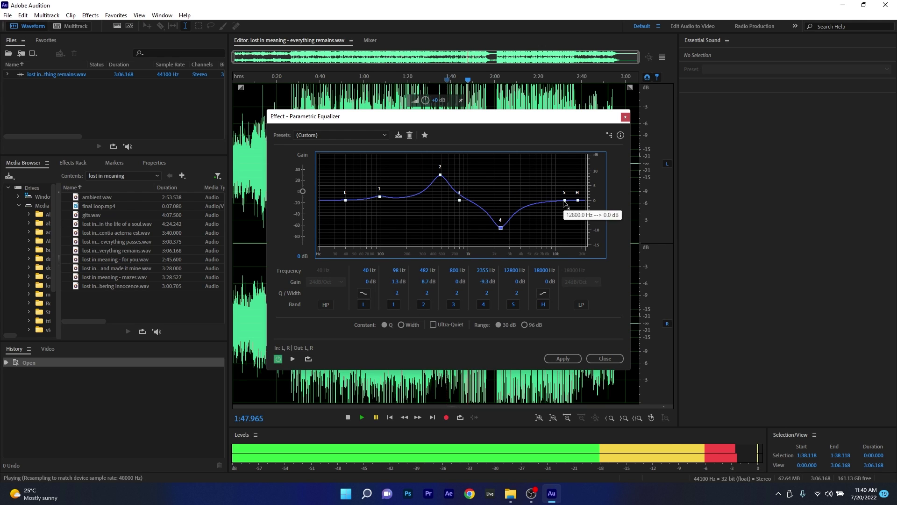
left_click_drag(565, 200, 521, 173)
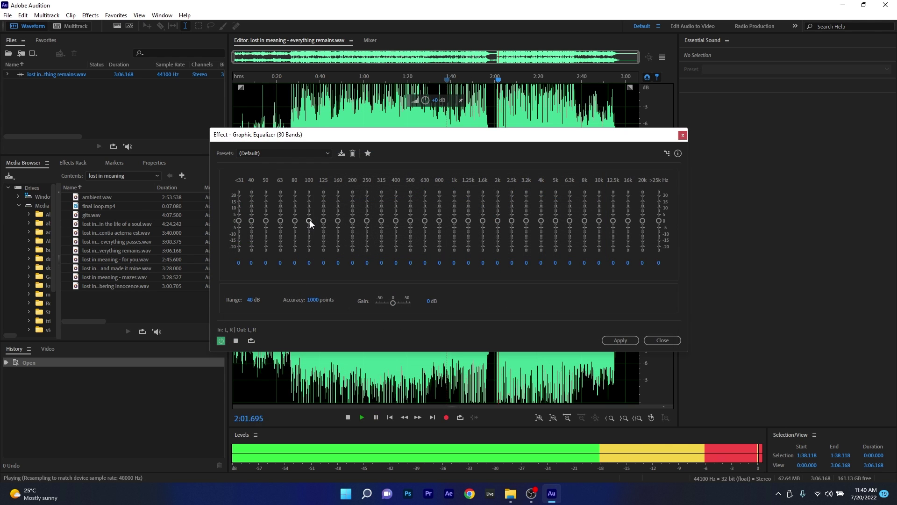
- In the Graphic Equalizer (30 Bands) effect, boost the 100 Hz band to about 20.7 dB and raise the 630 Hz and 10 kHz bands
left_click_drag(309, 220, 309, 193)
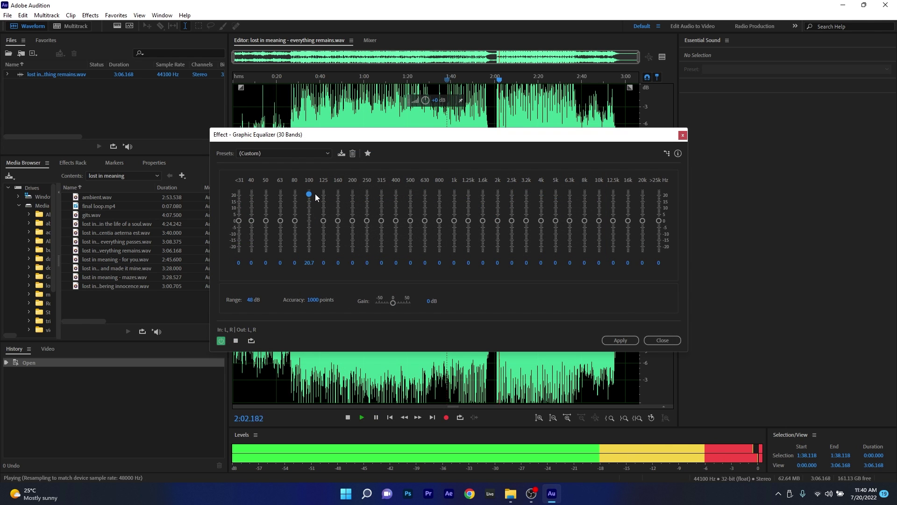
left_click(424, 219)
left_click_drag(424, 218, 437, 185)
left_click_drag(600, 220, 599, 194)
- Reposition band 2 of the Parametric Equalizer, ending at about 482 Hz and 8.7 dB
left_click_drag(419, 190, 425, 229)
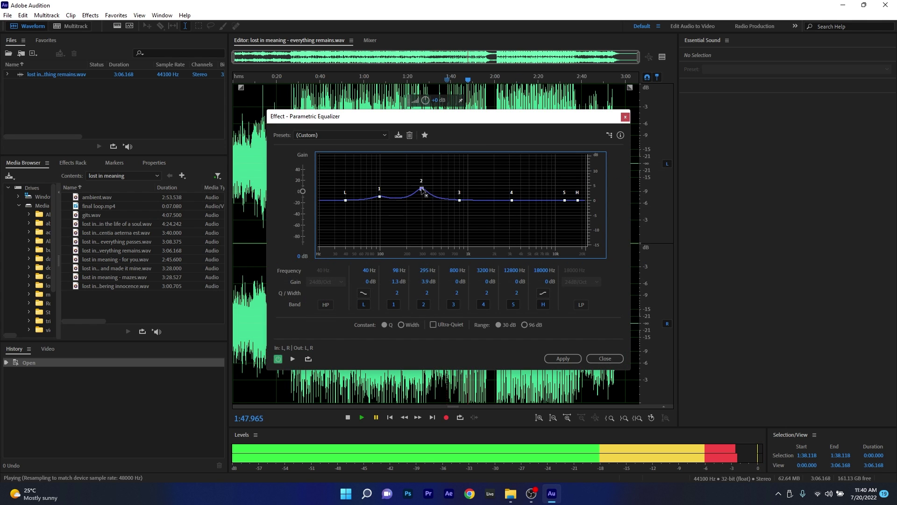
left_click_drag(420, 185, 441, 174)
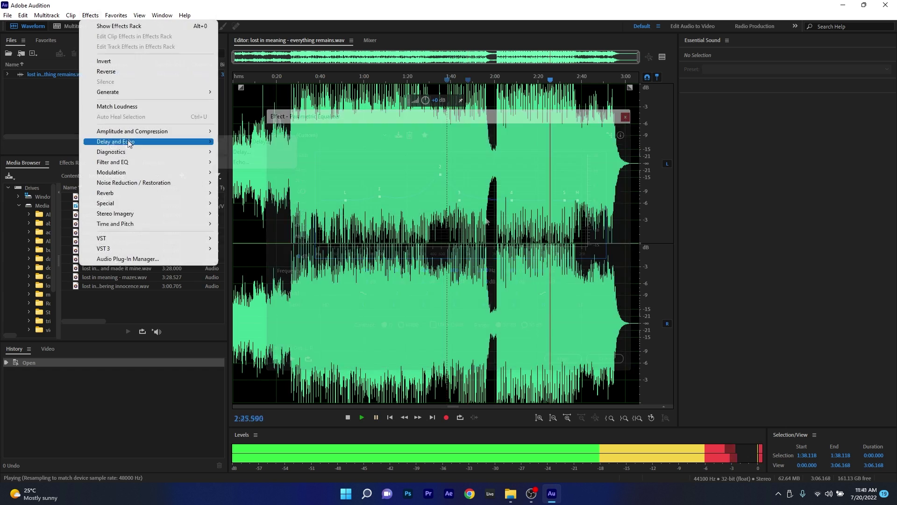
mouse_move(130, 143)
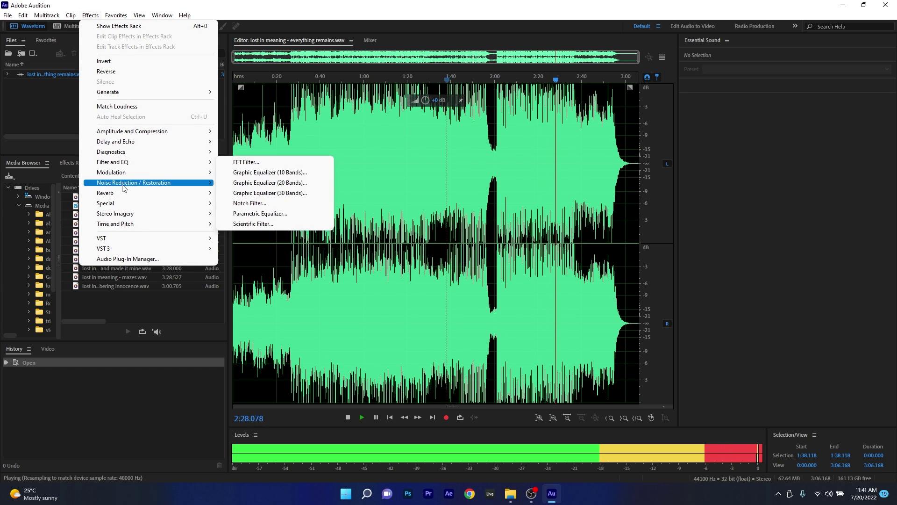
mouse_move(121, 196)
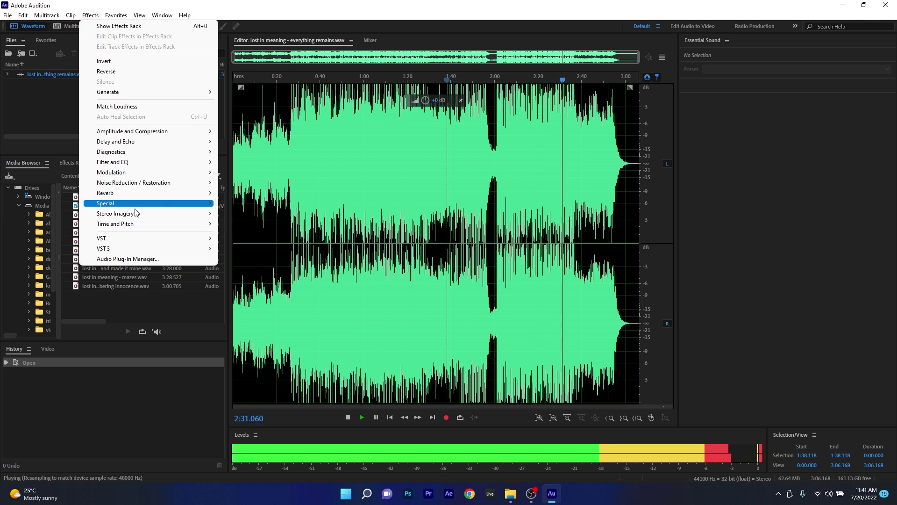
mouse_move(123, 213)
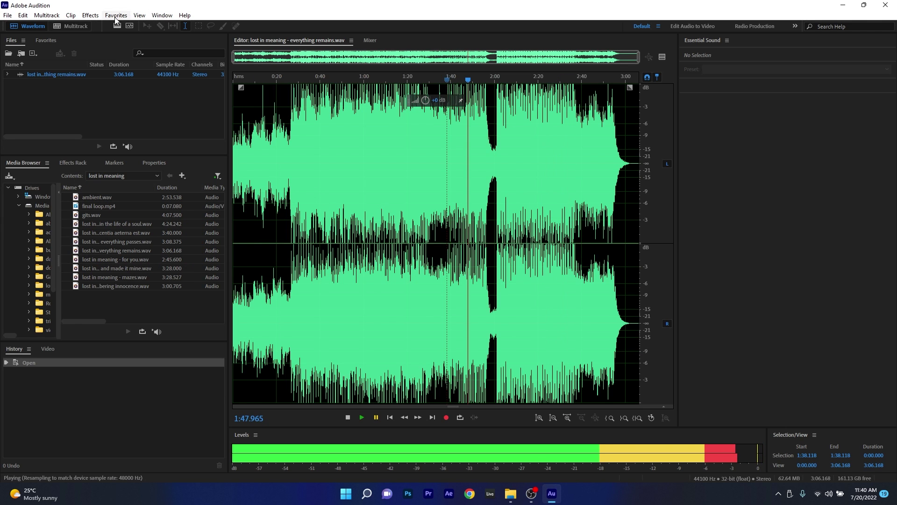
- Open the Parametric Equalizer effect for the playing track
left_click(90, 15)
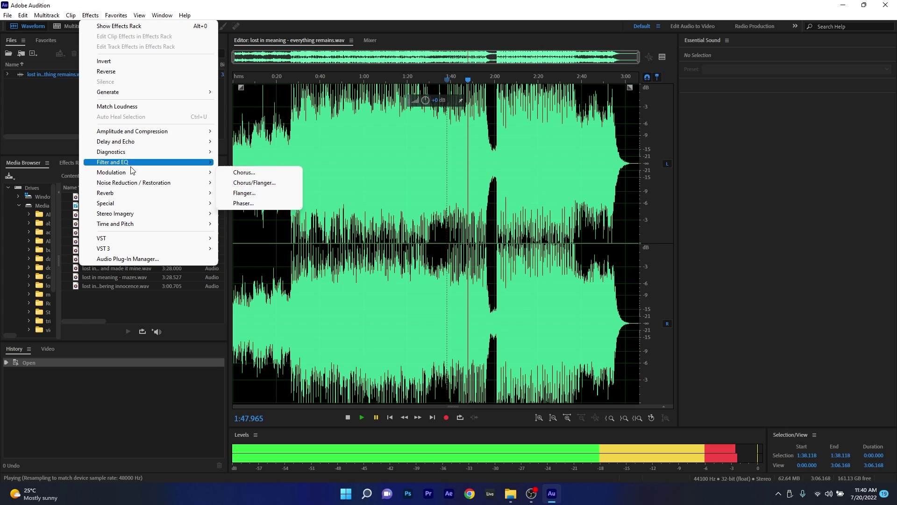
mouse_move(185, 166)
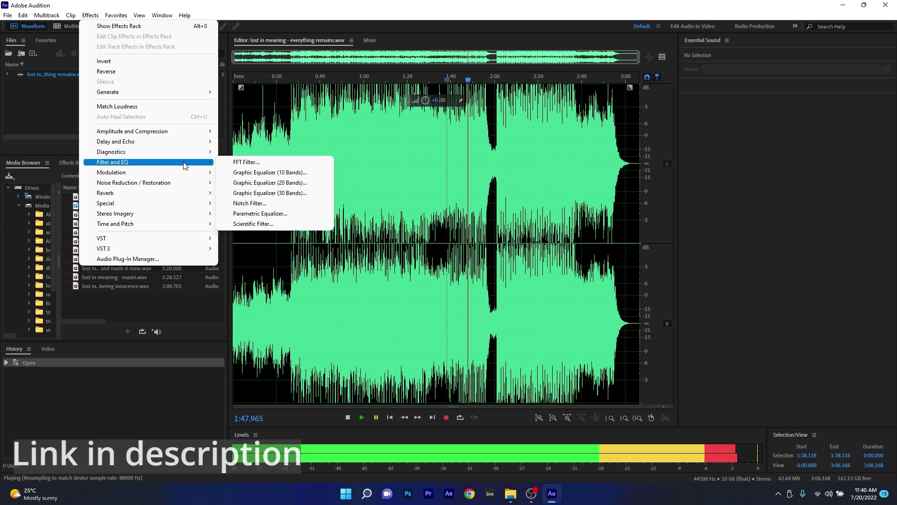
left_click(265, 213)
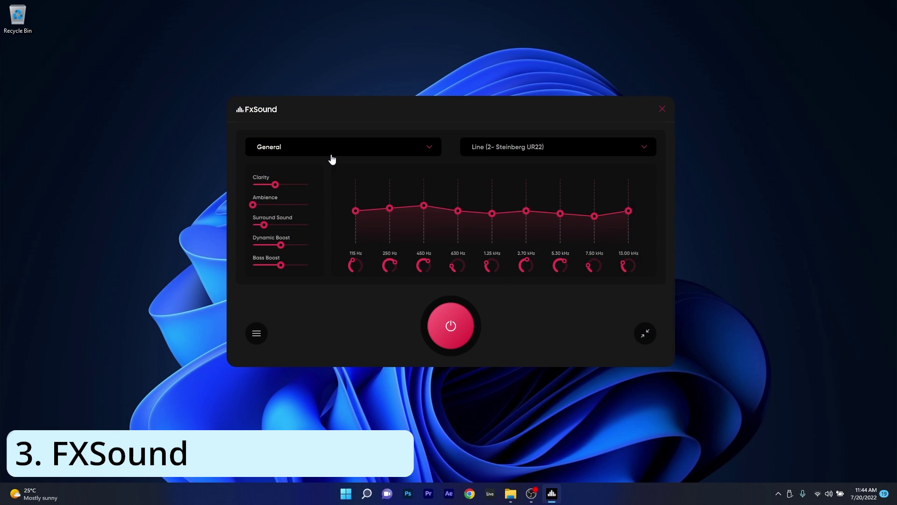
- In FxSound, set Clarity to 5, raise Ambience and Surround Sound, lower Dynamic Boost, and raise the 630 Hz band to +3
left_click_drag(274, 186, 281, 267)
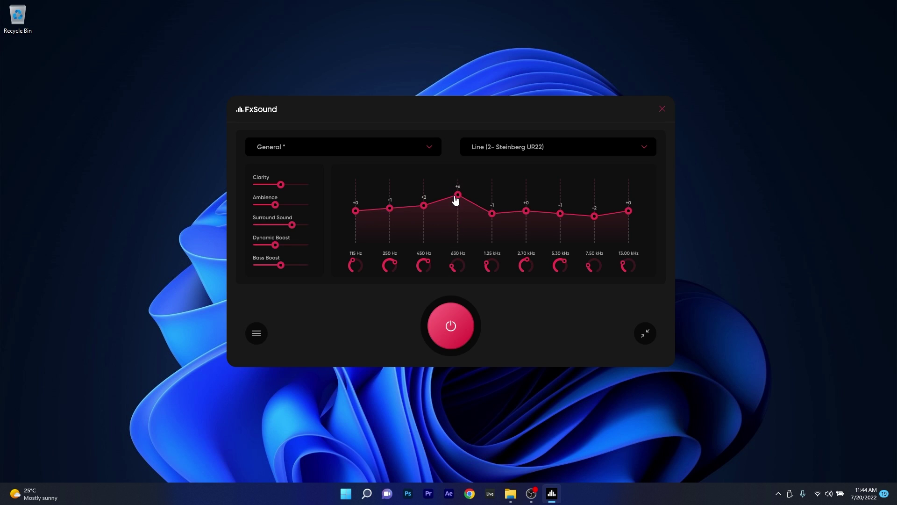
left_click_drag(457, 196, 459, 208)
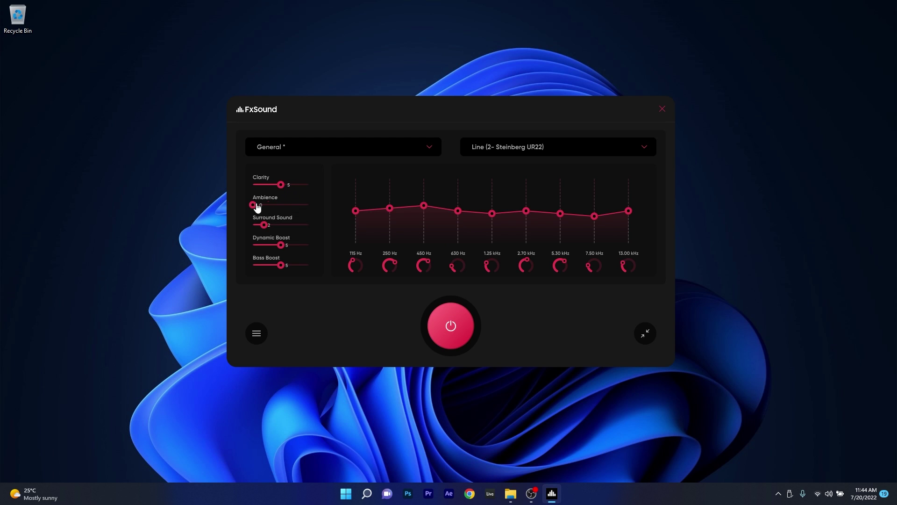
left_click_drag(253, 205, 280, 266)
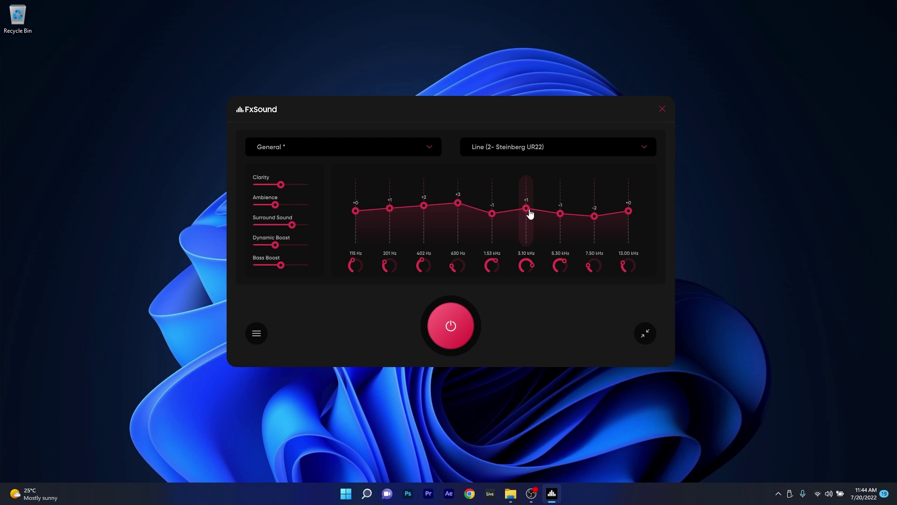
- Boost the 3.10 kHz band to +8 and lower the 7.50 kHz, 630 Hz and neighbouring low-mid bands
mouse_move(528, 194)
left_mouse_down()
mouse_move(532, 186)
mouse_move(532, 194)
left_mouse_up()
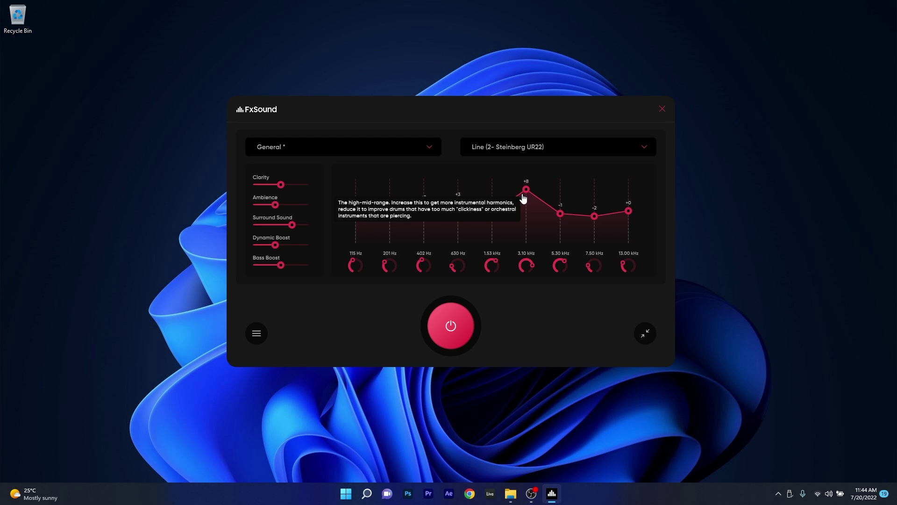
left_click_drag(595, 215, 596, 236)
left_click_drag(457, 202, 426, 219)
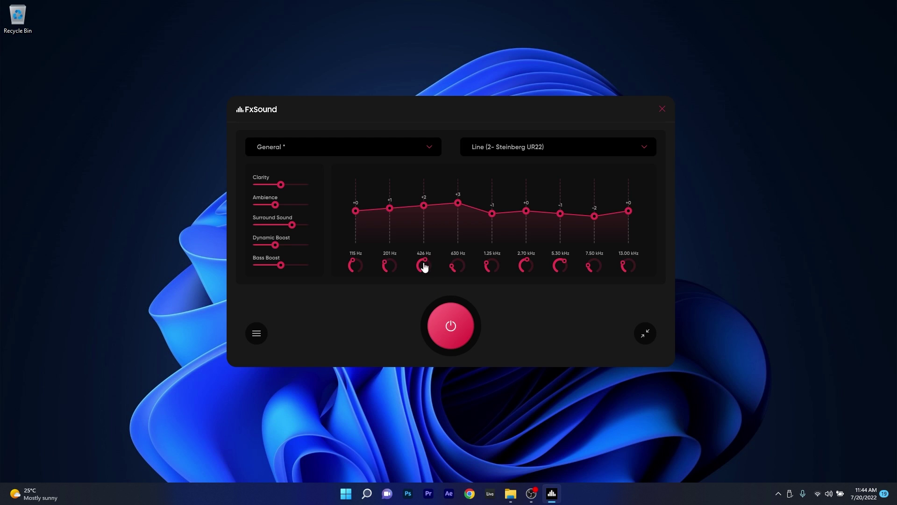
- Tune the equalizer's band frequencies, setting the third band to 402 Hz, the fifth to 1.53 kHz and the sixth to 3.10 kHz
scroll(423, 265, "down", 2)
scroll(490, 267, "up", 1)
scroll(490, 268, "up", 3)
scroll(531, 267, "up", 2)
- Reshape the curve again by raising the 3.10 kHz band to +8 and lowering the 7.50 kHz, 630 Hz and 402 Hz bands
left_click_drag(527, 212, 532, 195)
mouse_move(532, 195)
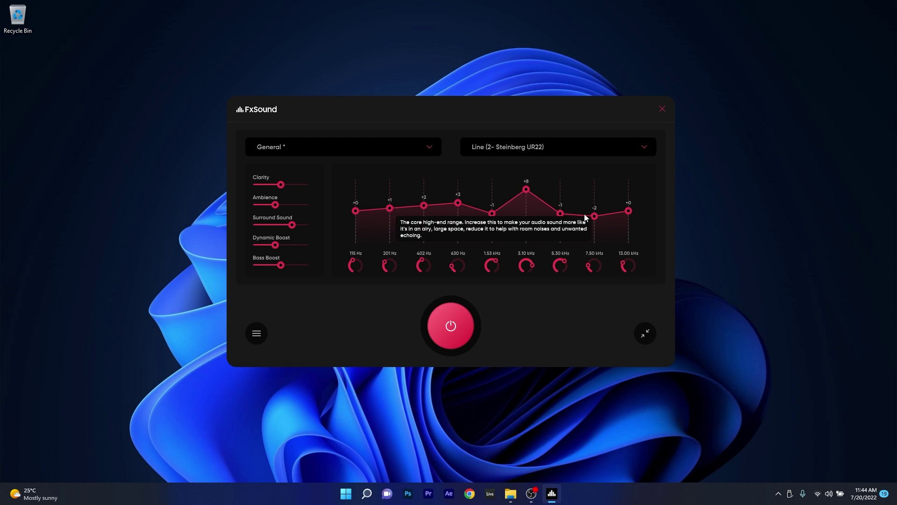
left_click_drag(595, 216, 594, 233)
left_click_drag(458, 204, 441, 218)
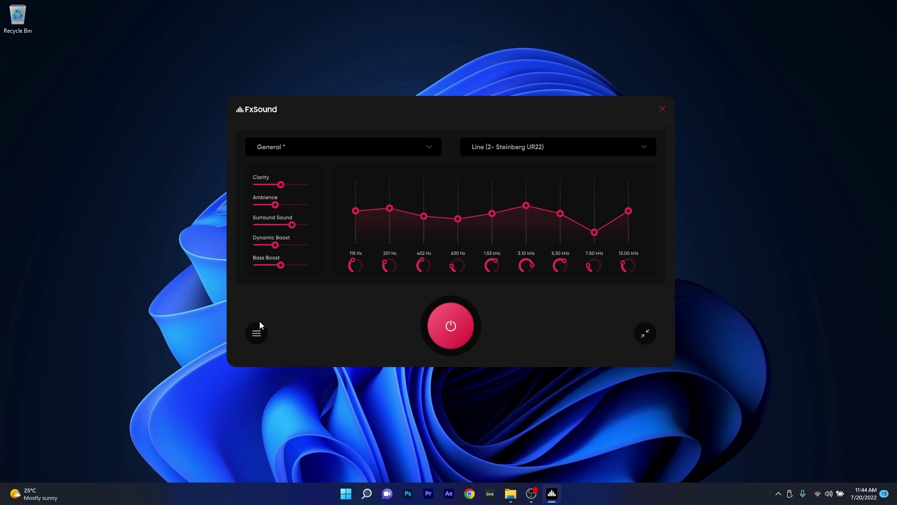
- Apply the Voice preset, set its 3.43 kHz band to -6 and lower the 397 Hz band
left_click(374, 150)
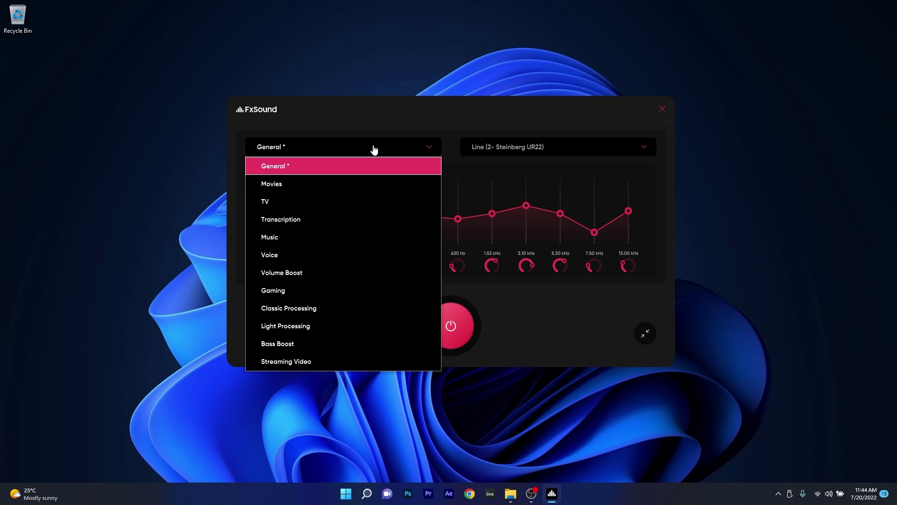
left_click(327, 254)
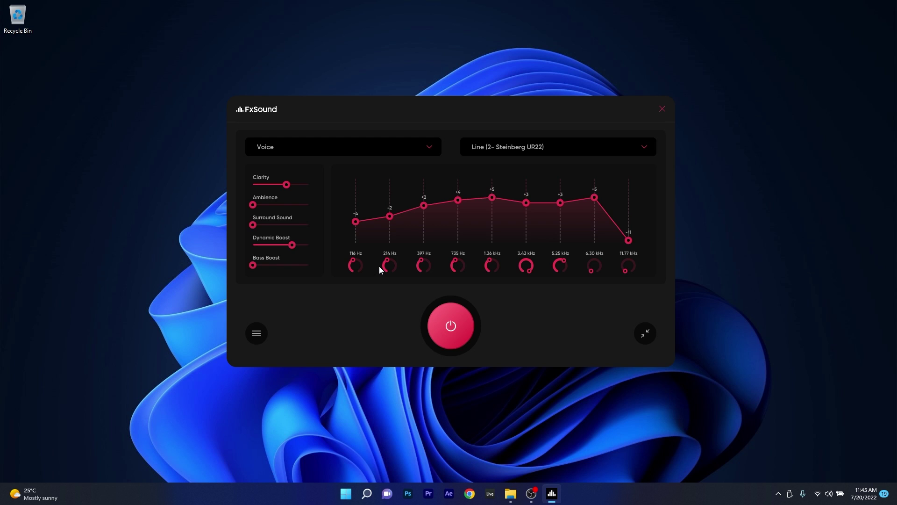
left_click_drag(525, 204, 526, 226)
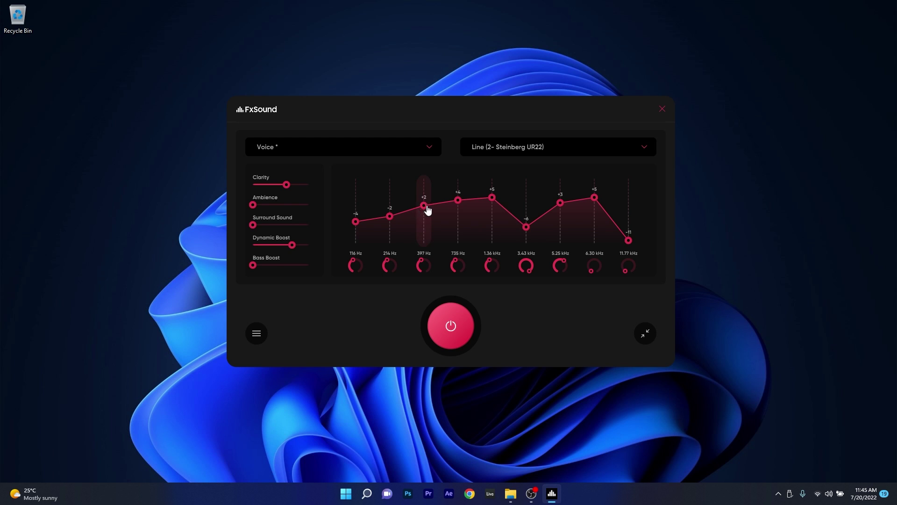
left_click_drag(424, 206, 424, 225)
- Save the current settings as a new preset named Preset1 and check for it in the preset list
left_click(257, 334)
mouse_move(280, 361)
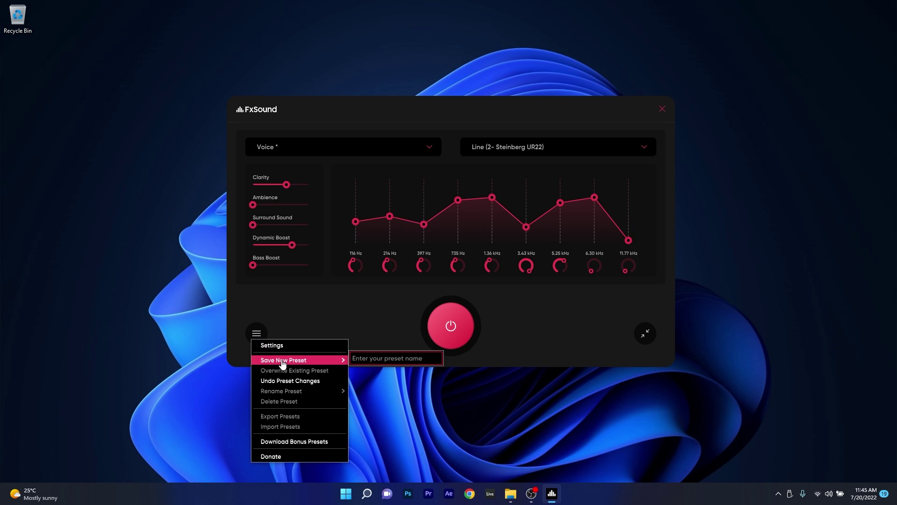
left_click(361, 359)
type("Preset1")
key("Return")
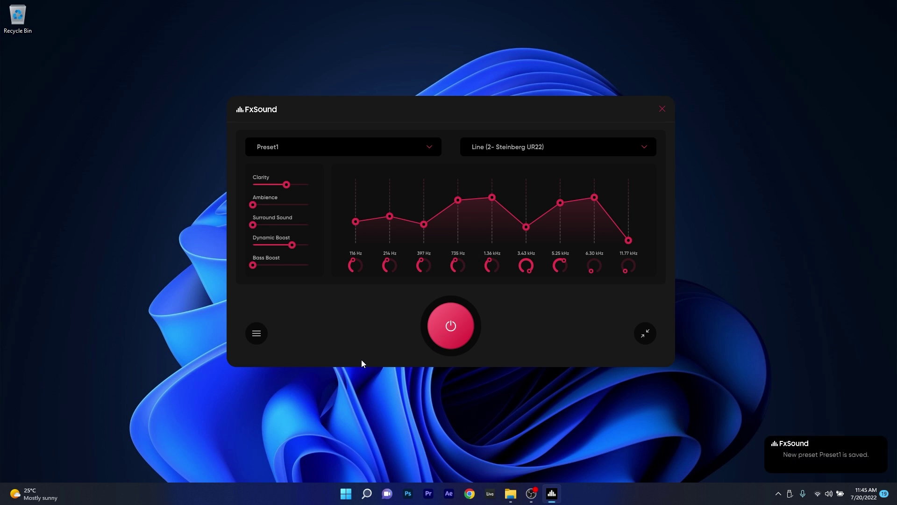
left_click(369, 148)
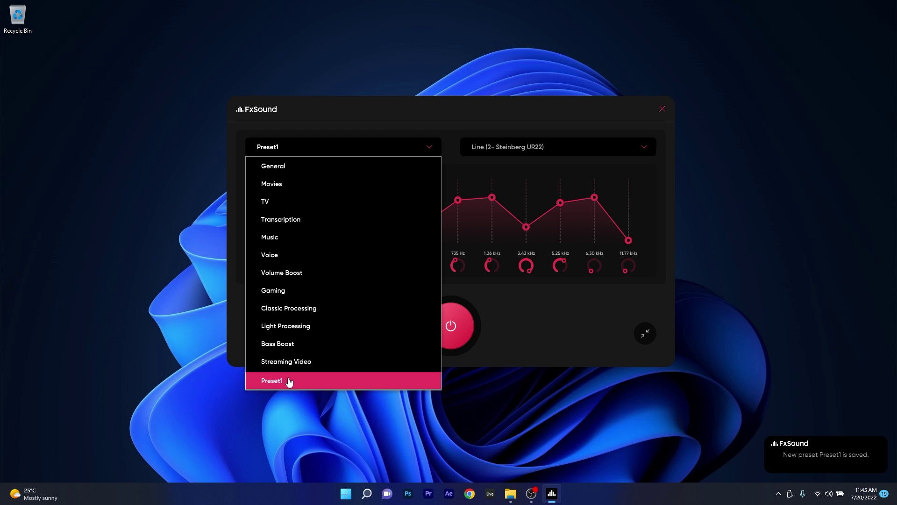
left_click(521, 307)
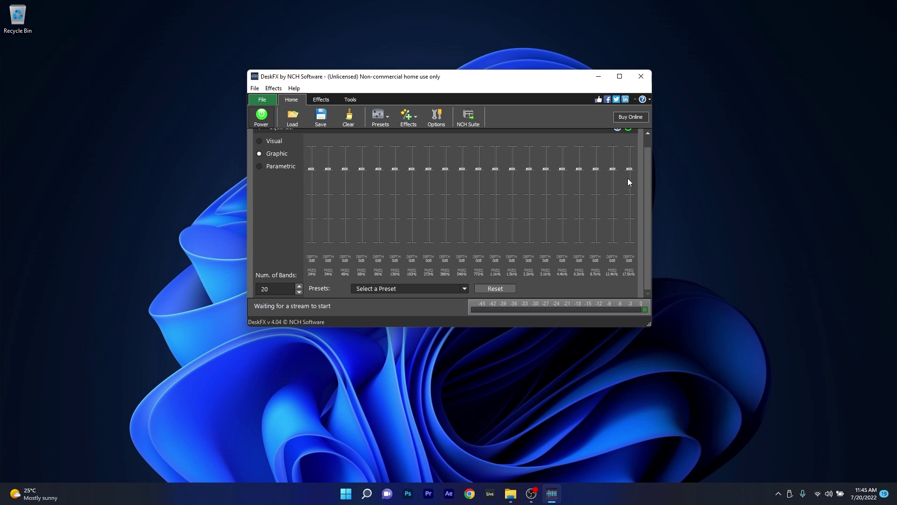
- In DeskFX, try the graphic equalizer with 3 bands and set the number of bands back to 20
left_click(299, 291)
left_click(299, 292)
left_click(299, 292)
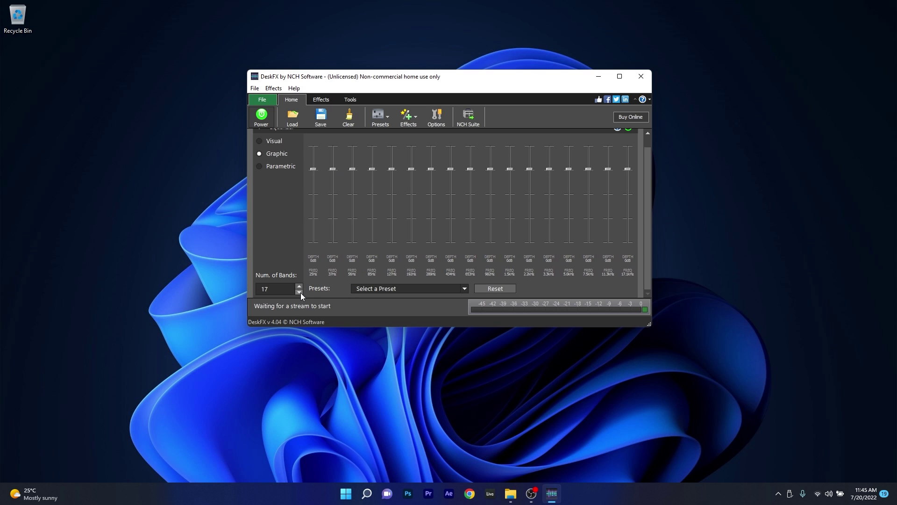
left_click(299, 292)
left_click(299, 292)
left_click(299, 292)
left_click(299, 291)
left_click(299, 292)
left_click(299, 291)
left_click(299, 291)
left_click(299, 291)
left_click(299, 291)
left_click(299, 292)
left_click(299, 292)
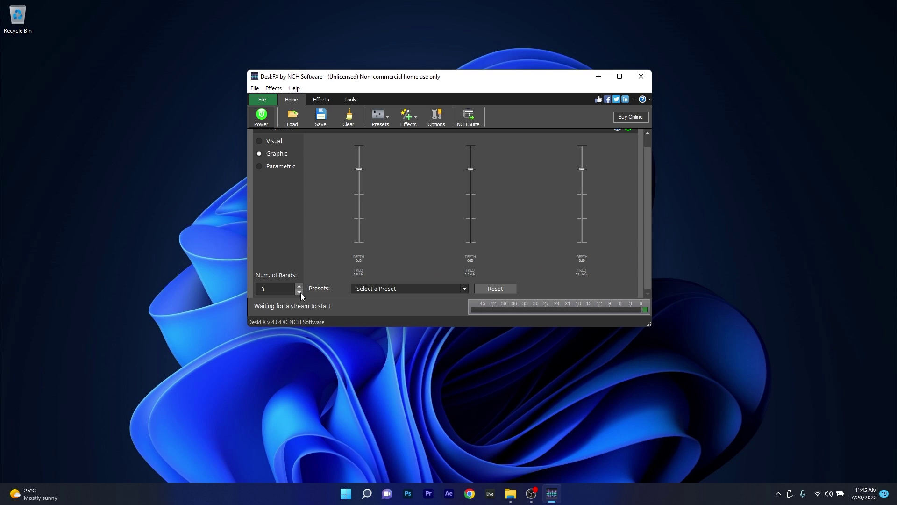
left_click(300, 291)
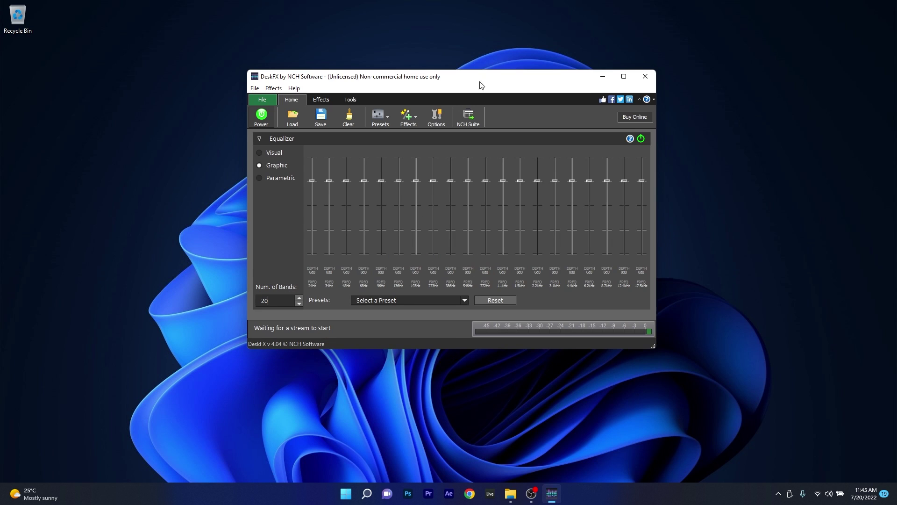
- Switch the equalizer to Visual mode and shape the curve with a boost in the middle and a dip at higher frequencies
left_click(258, 154)
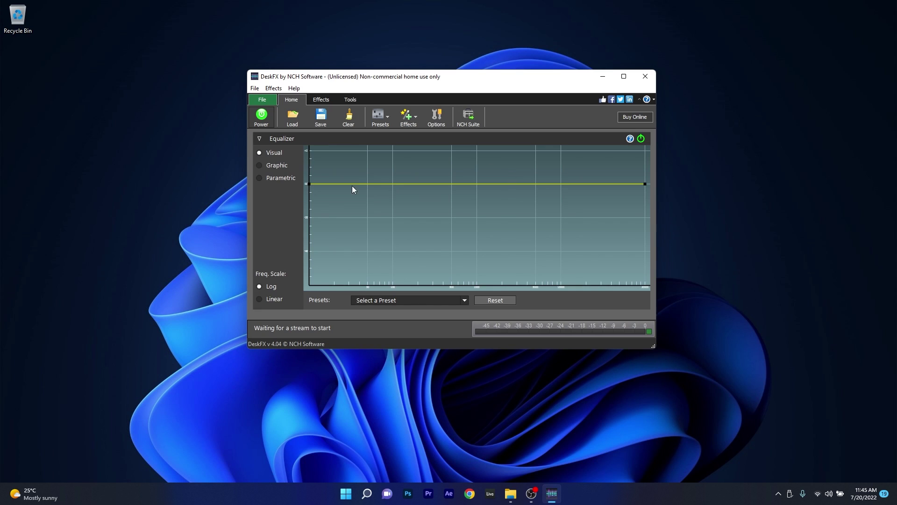
mouse_move(386, 184)
left_mouse_down()
mouse_move(383, 209)
mouse_move(468, 159)
left_mouse_up()
left_click_drag(526, 167, 537, 205)
- Switch the equalizer to Parametric mode, set the 136 Hz band's frequency to 4940 Hz and its depth to about 11 dB
left_click(265, 166)
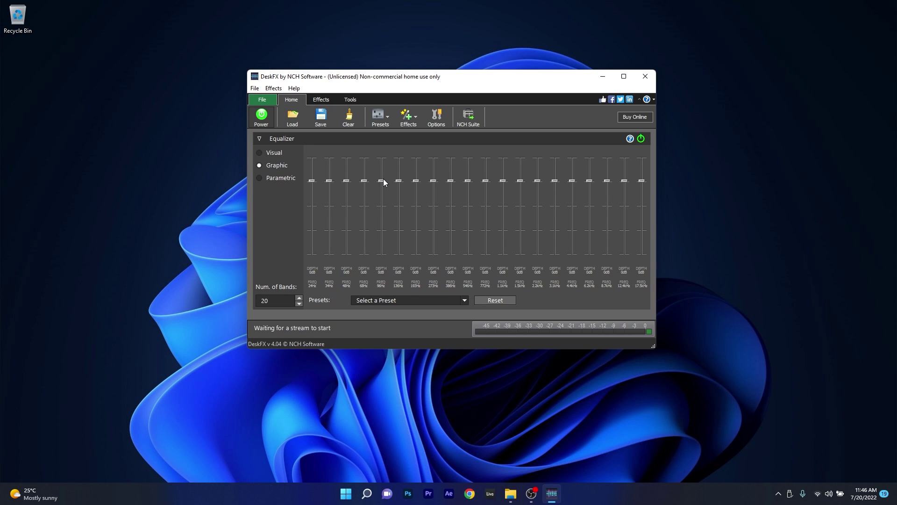
key("Down")
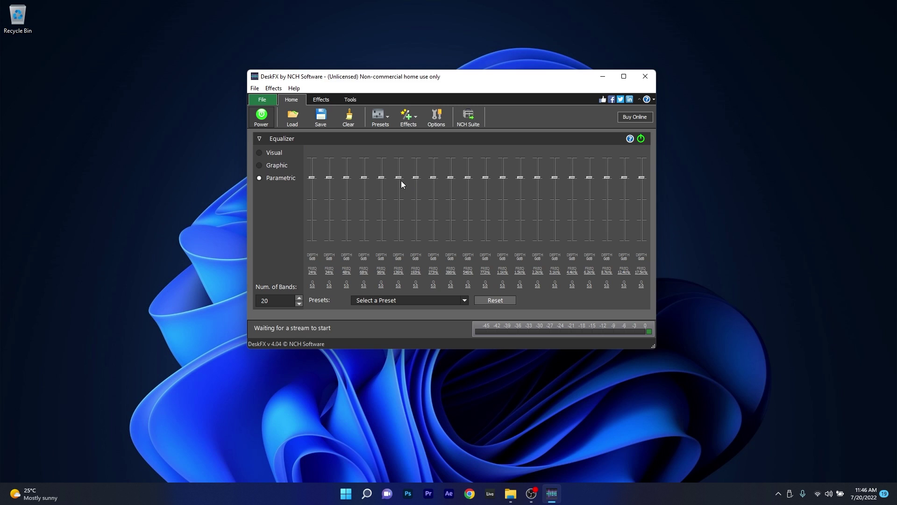
left_click_drag(401, 181, 400, 220)
double_click(400, 219)
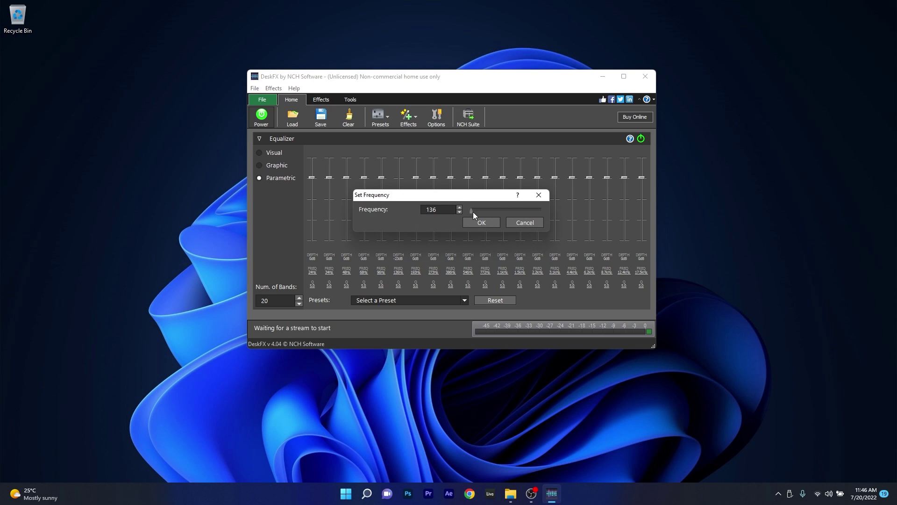
mouse_move(473, 212)
left_mouse_down()
mouse_move(530, 214)
mouse_move(488, 217)
left_mouse_up()
left_click(490, 223)
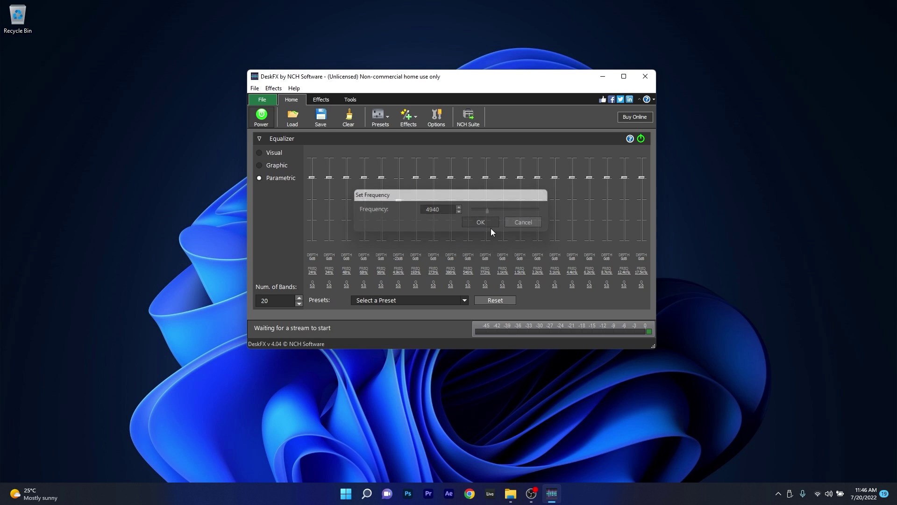
left_click_drag(398, 200, 396, 167)
- Apply the Low Pass equalizer preset with a pass frequency of 4000 Hz and a slope length of 1000 Hz
left_click(422, 300)
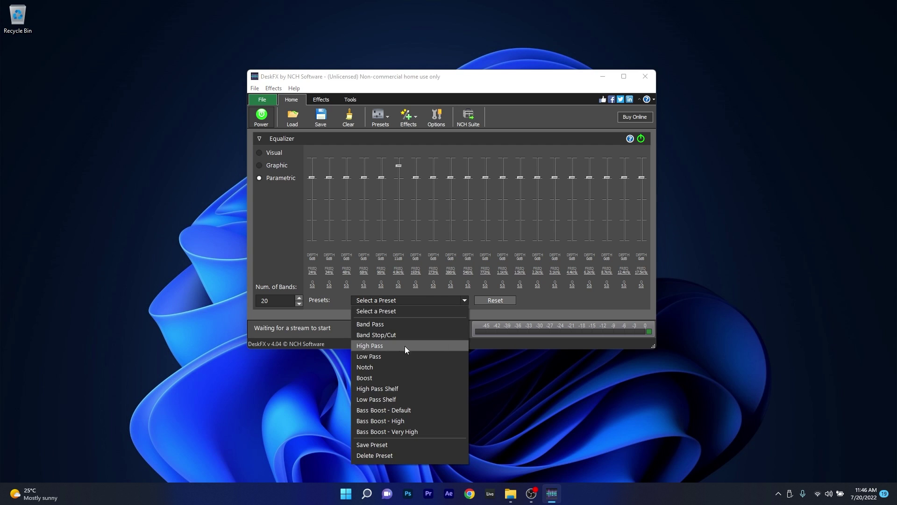
left_click(386, 359)
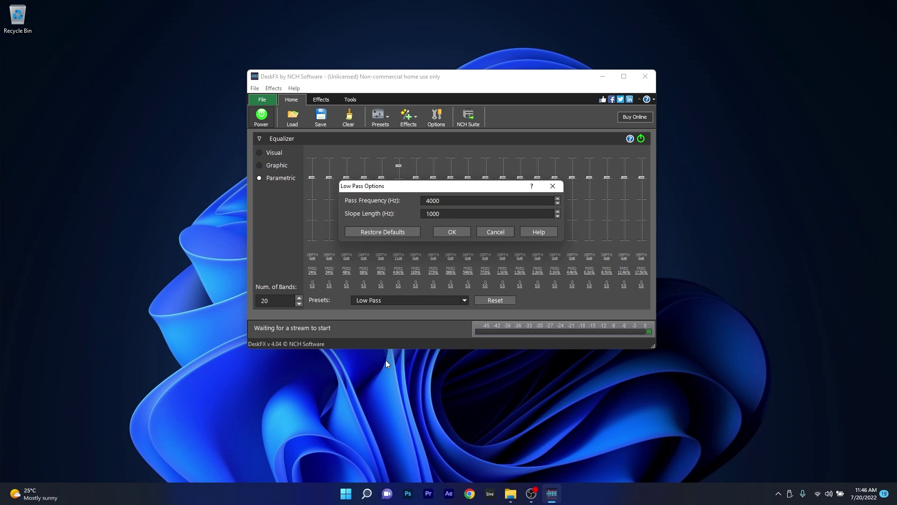
left_click(452, 232)
- Add the Amplify, Reverb, Low Pass, High Pass and Compressor effects to the effect chain
left_click(321, 100)
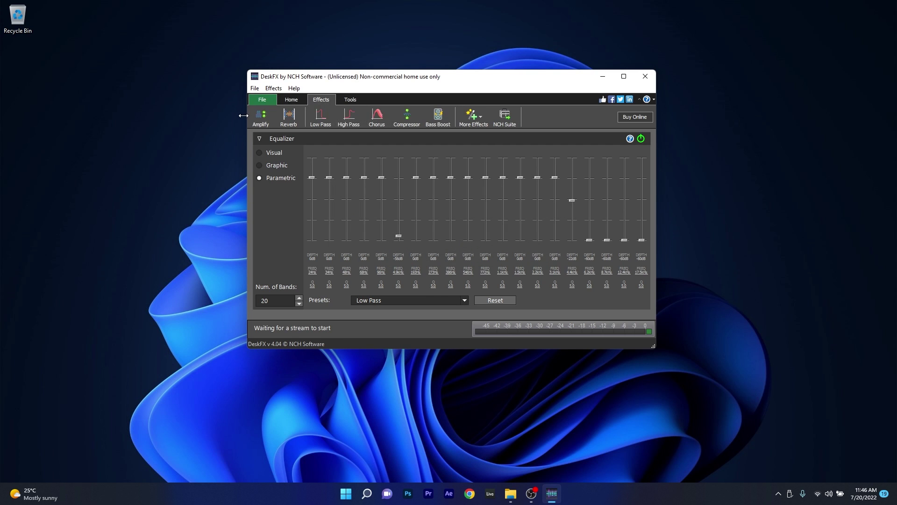
left_click(269, 118)
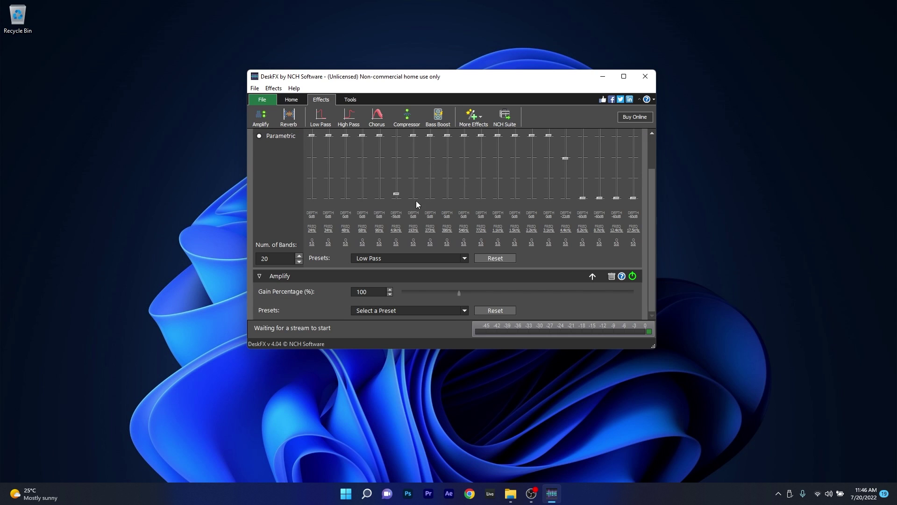
left_click(287, 118)
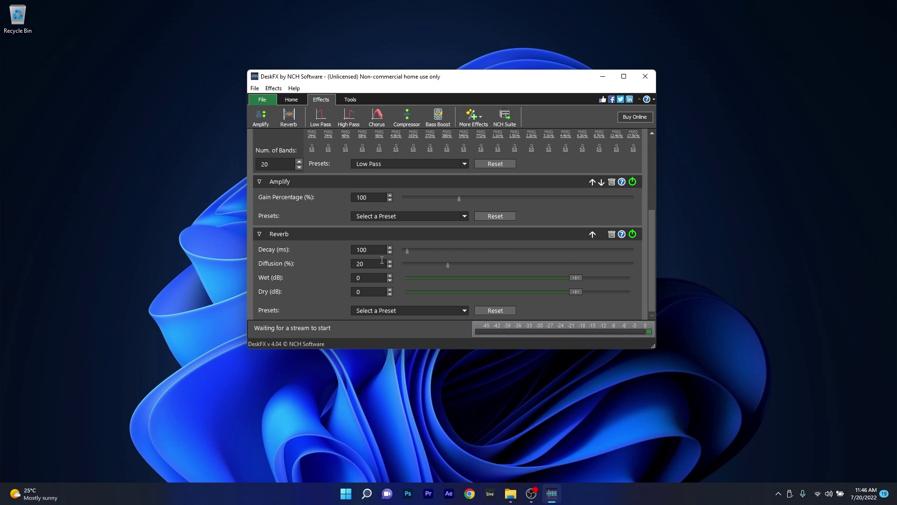
left_click(327, 123)
left_click(349, 118)
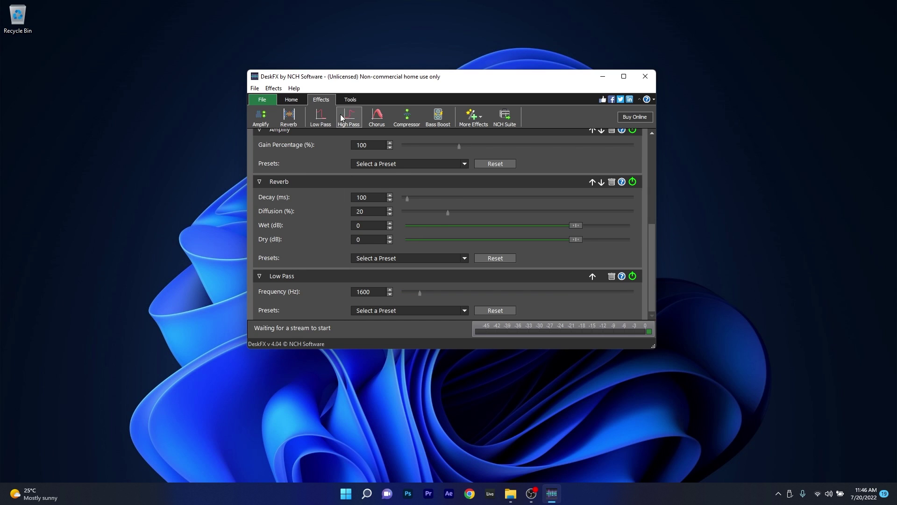
left_click(400, 117)
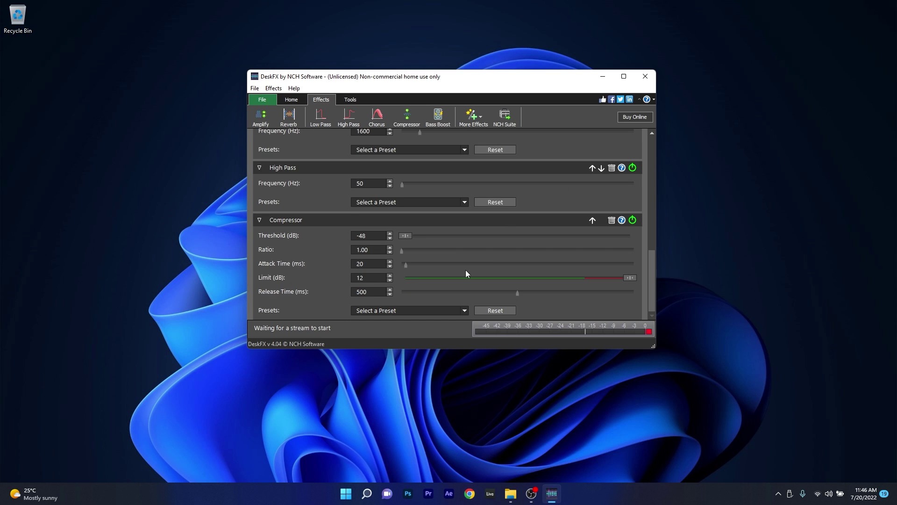
- Clear all added effects and equalizer settings, and lower the 68 Hz parametric band to about -10 dB
scroll(467, 232, "up", 8)
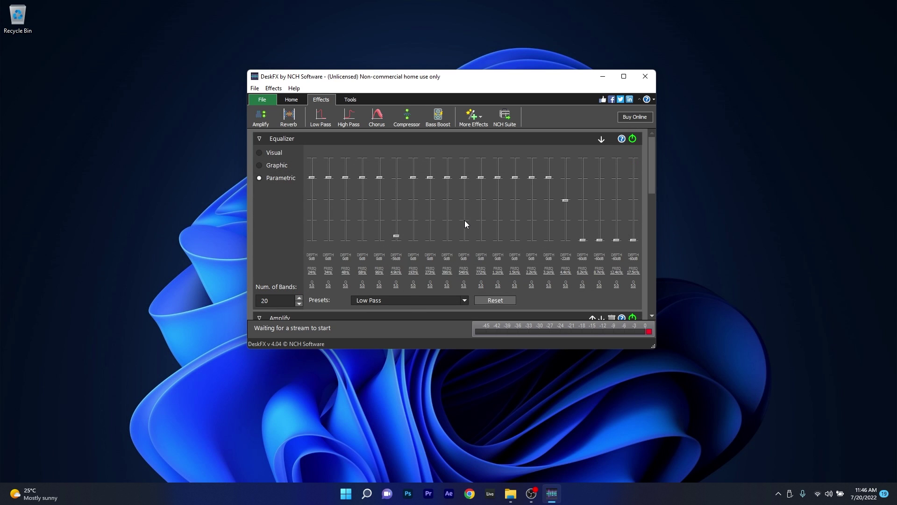
left_click(284, 100)
left_click(346, 116)
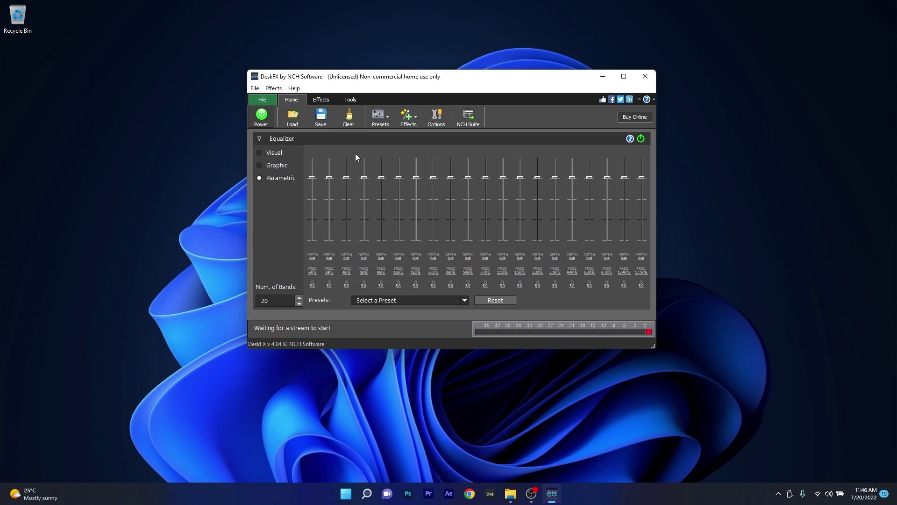
left_click(364, 194)
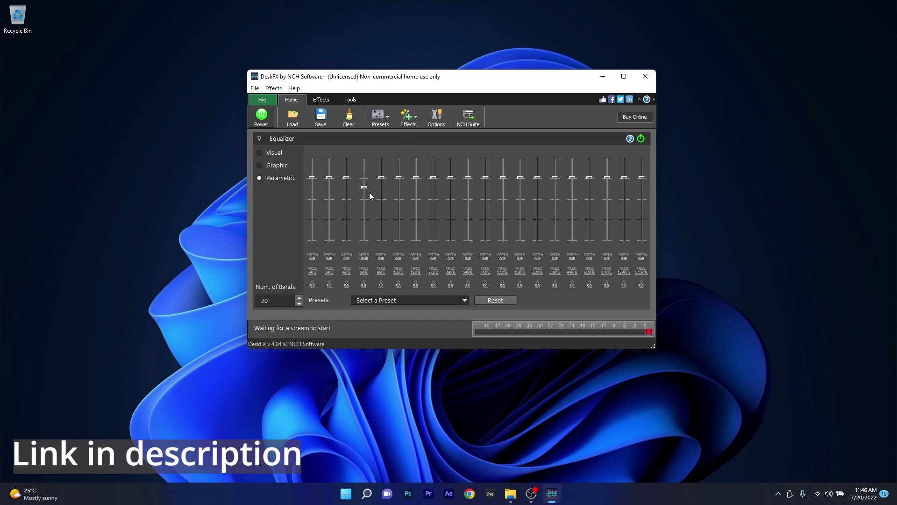